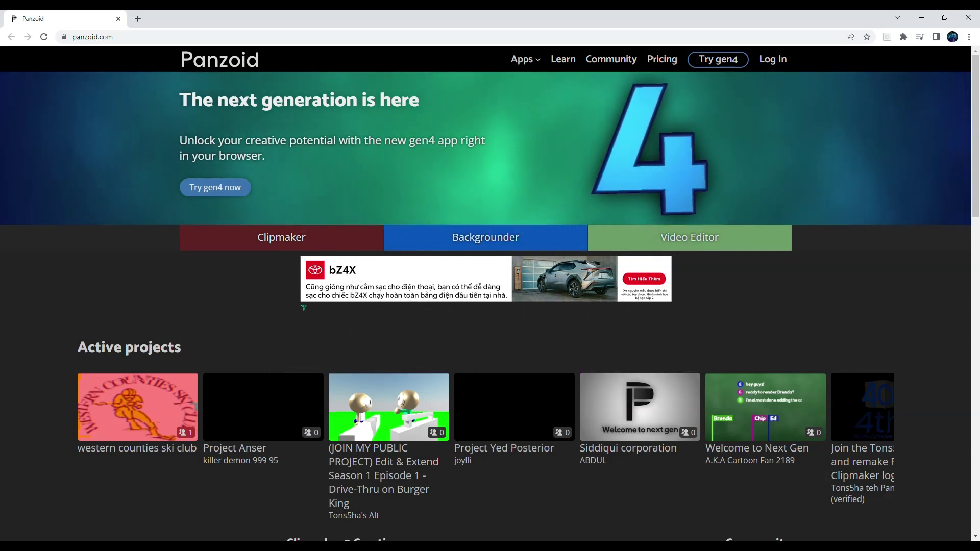
Step: Look over the new Clipmaker editor and orbit the empty 3D grid preview
scroll(272, 326, "down", 1)
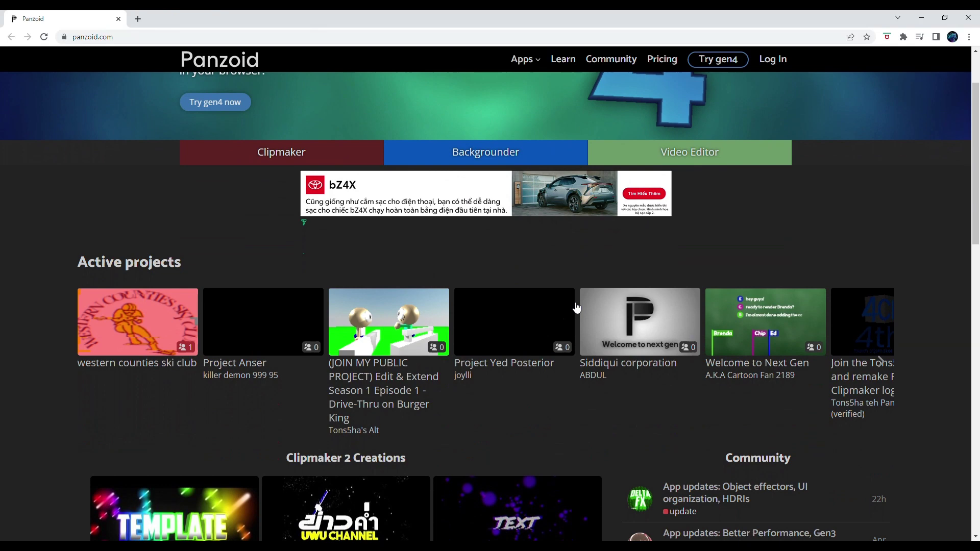
scroll(285, 317, "up", 1)
scroll(486, 299, "down", 5)
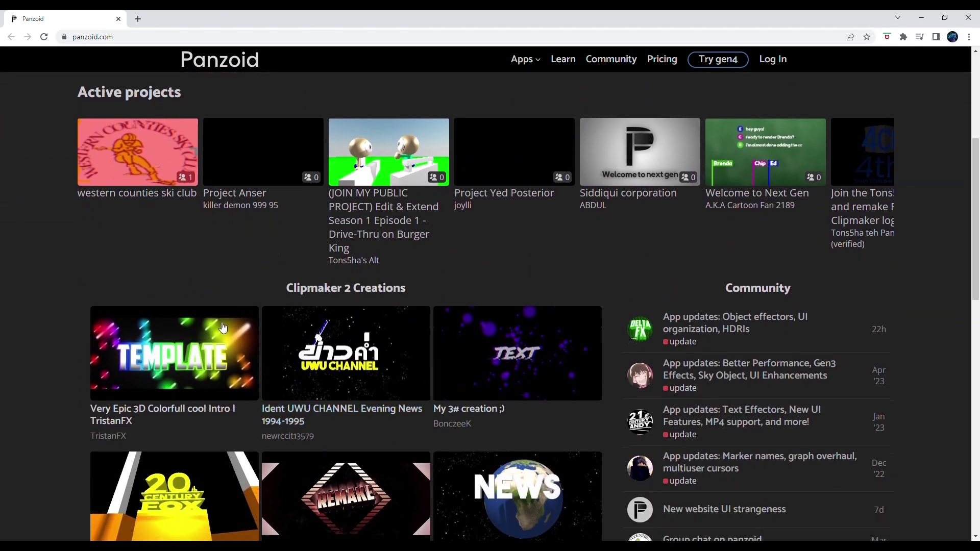
scroll(399, 287, "down", 4)
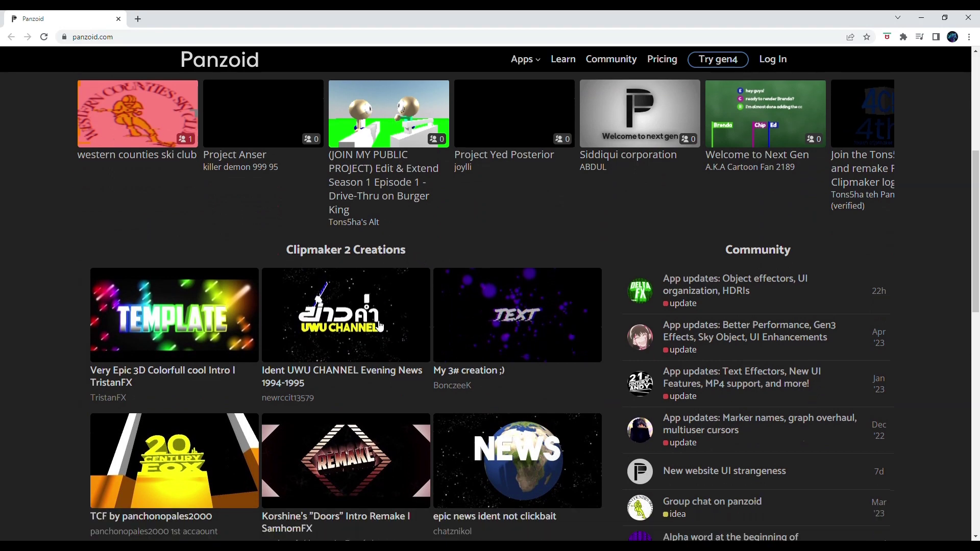
scroll(494, 438, "up", 3)
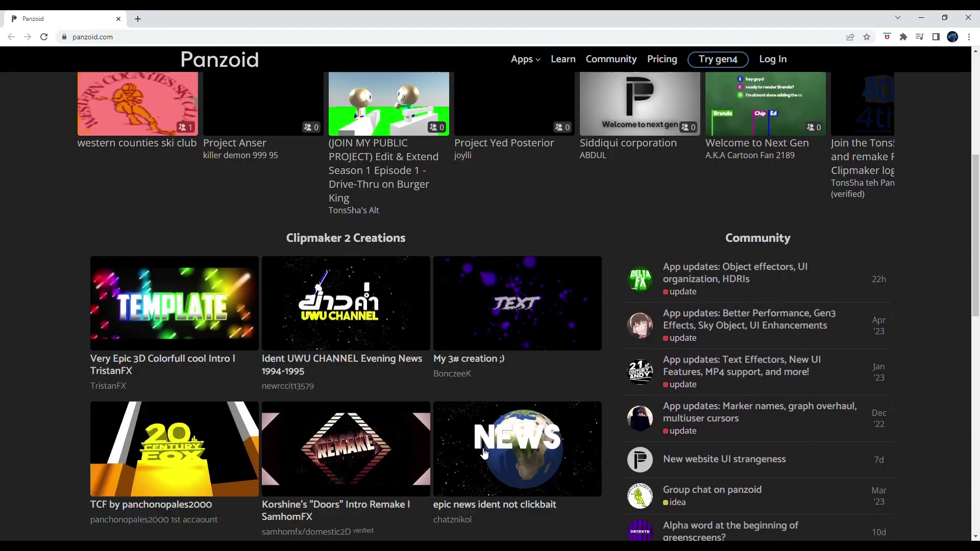
scroll(460, 454, "down", 3)
scroll(425, 459, "up", 1)
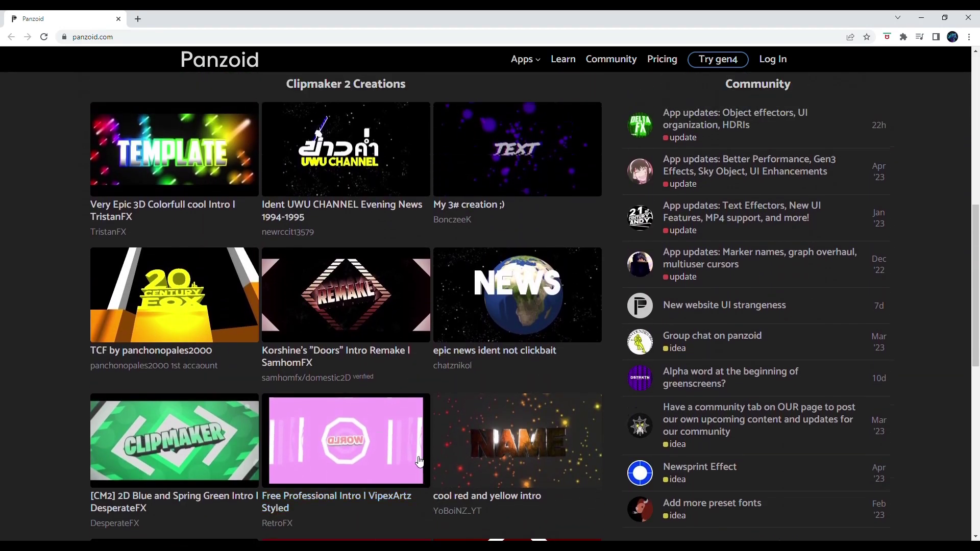
scroll(412, 459, "down", 3)
scroll(501, 449, "up", 6)
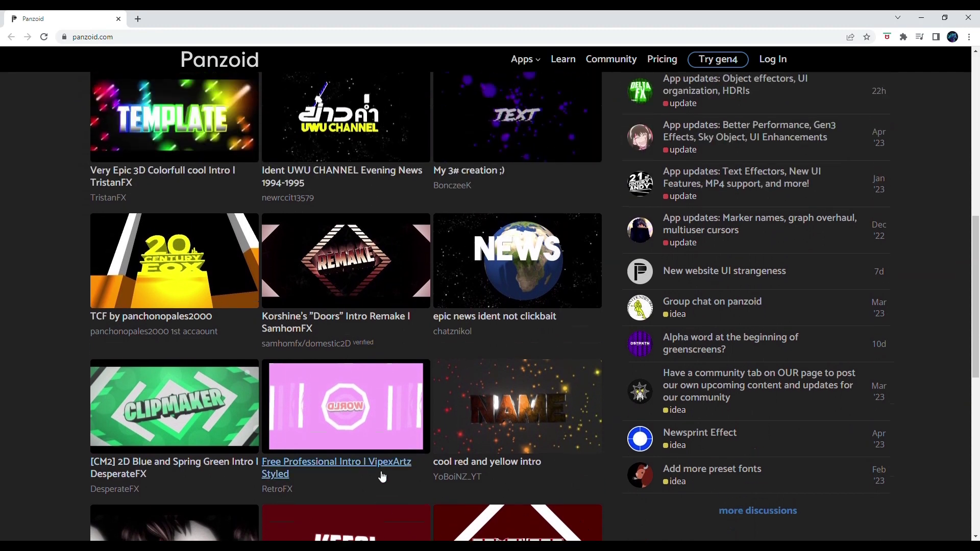
scroll(315, 455, "up", 2)
scroll(317, 357, "up", 3)
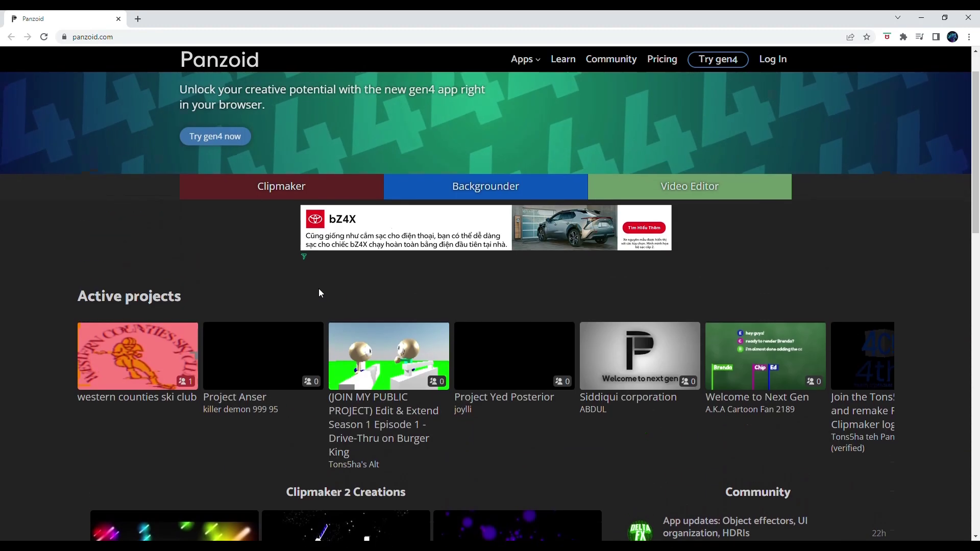
scroll(271, 240, "up", 1)
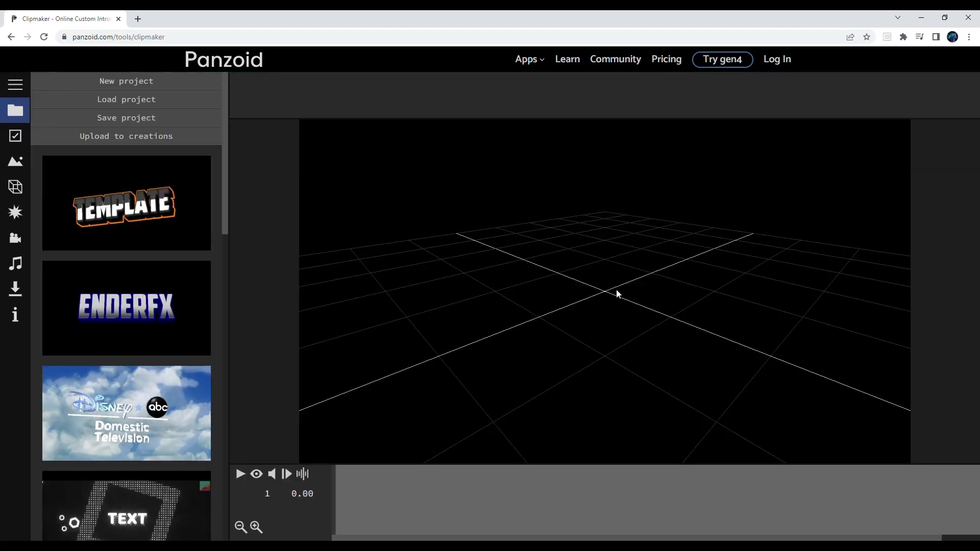
left_click_drag(617, 289, 750, 320)
Step: Scroll the project panel's template thumbnails down to More creations
scroll(176, 252, "down", 3)
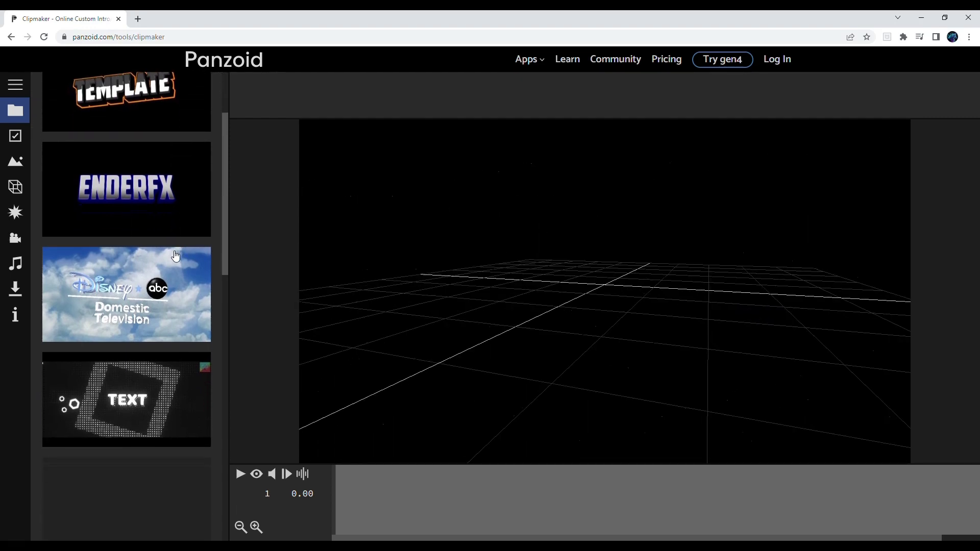
scroll(176, 256, "down", 10)
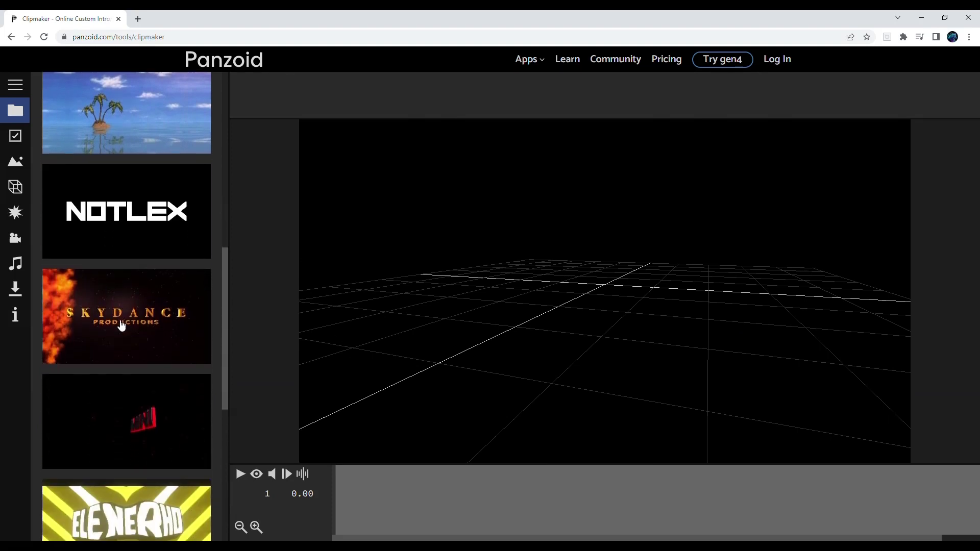
scroll(122, 327, "down", 7)
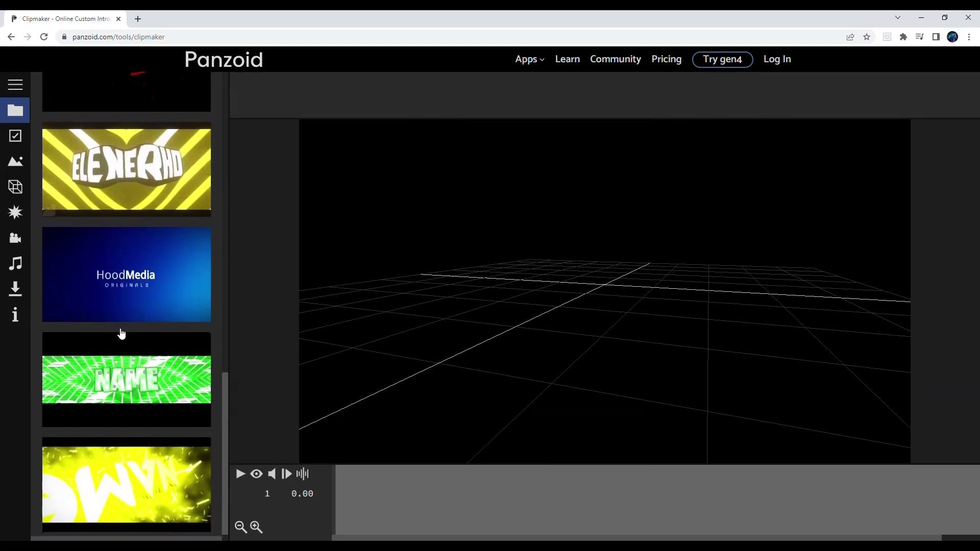
scroll(123, 337, "down", 1)
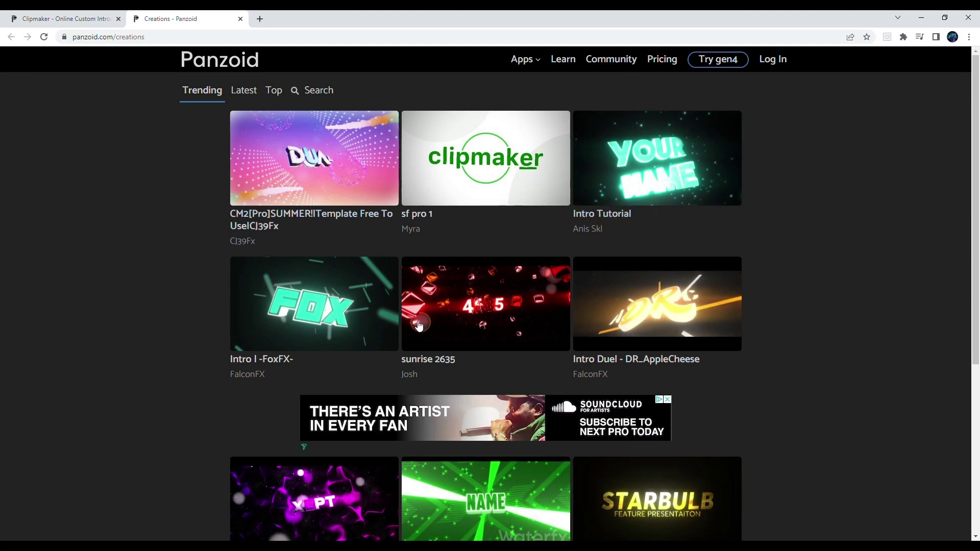
Step: Scroll the Trending creations gallery and open the 'lonely xept' creation in Clipmaker
scroll(459, 329, "down", 3)
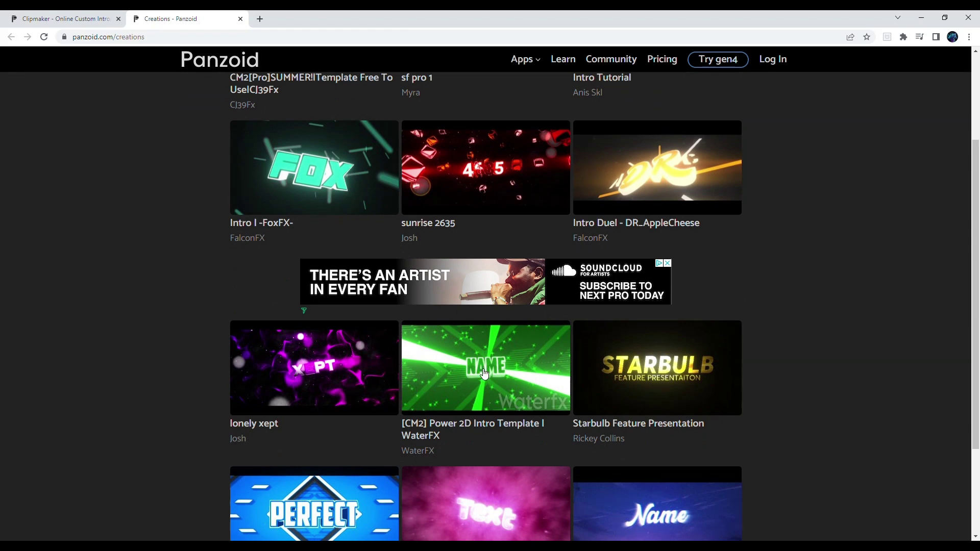
scroll(482, 375, "down", 6)
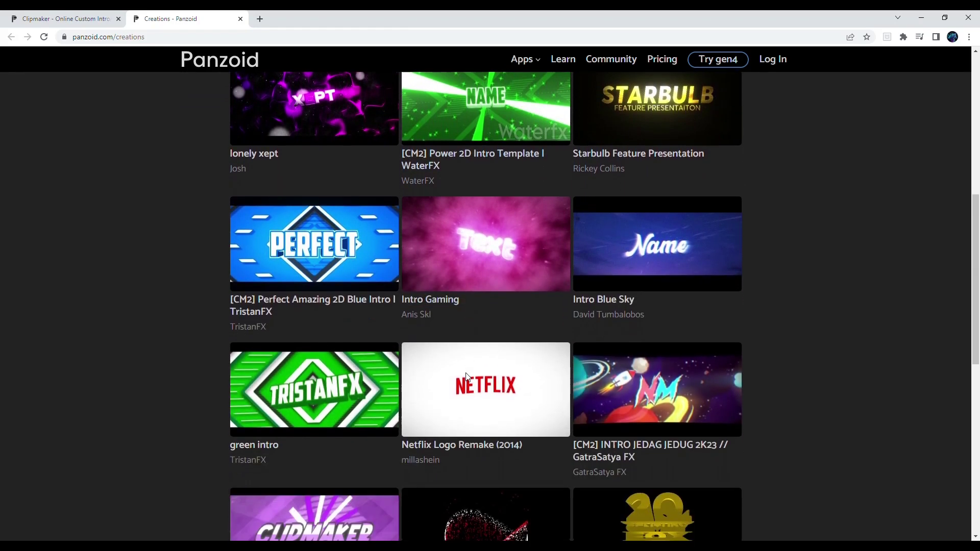
scroll(466, 378, "down", 3)
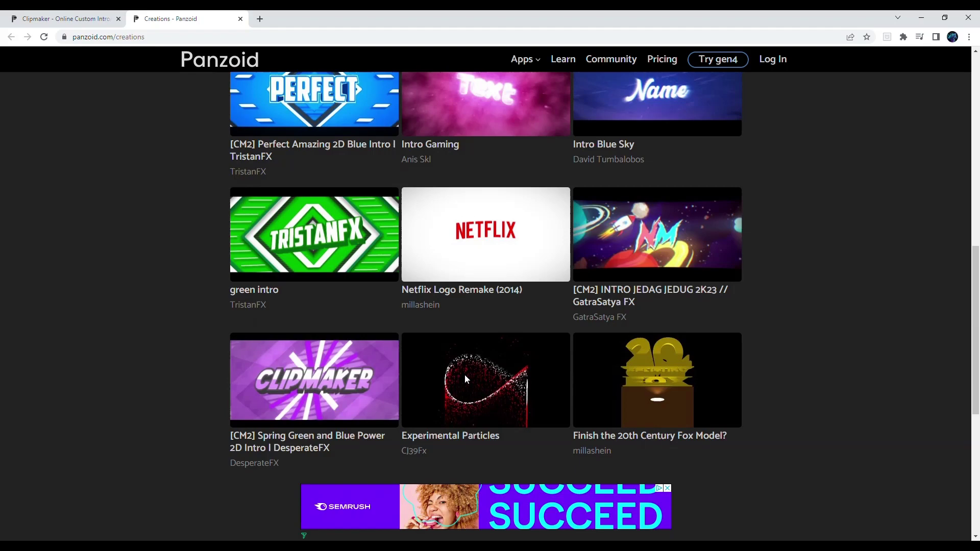
scroll(465, 379, "down", 4)
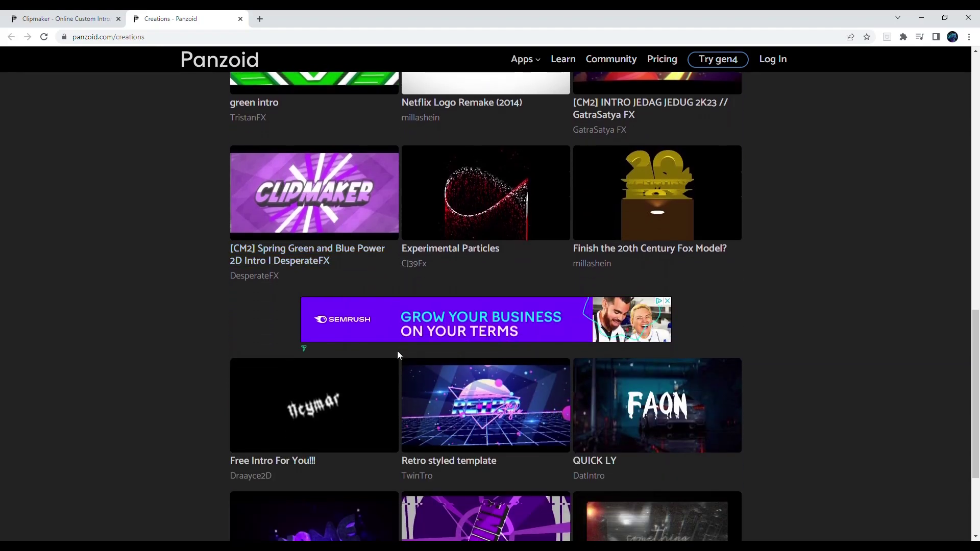
scroll(350, 328, "up", 11)
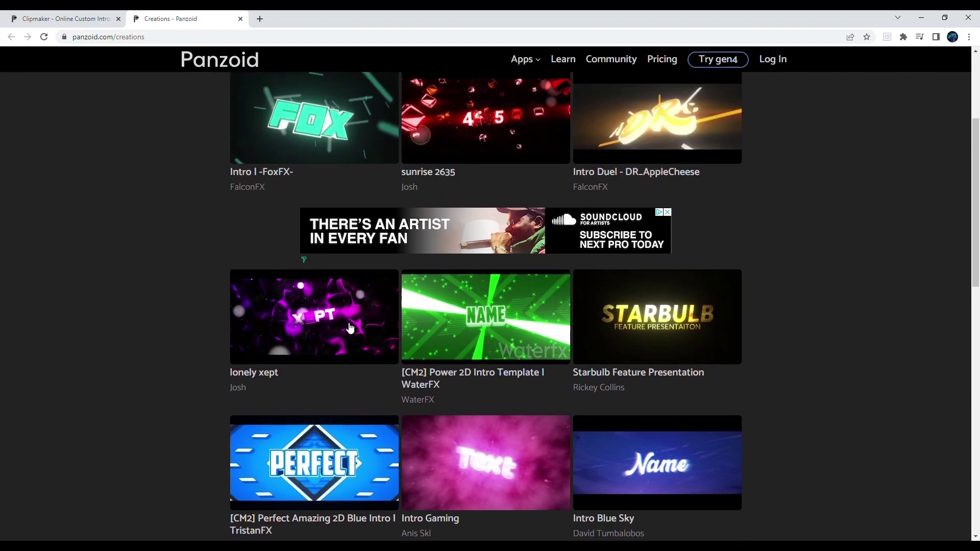
left_click(350, 328)
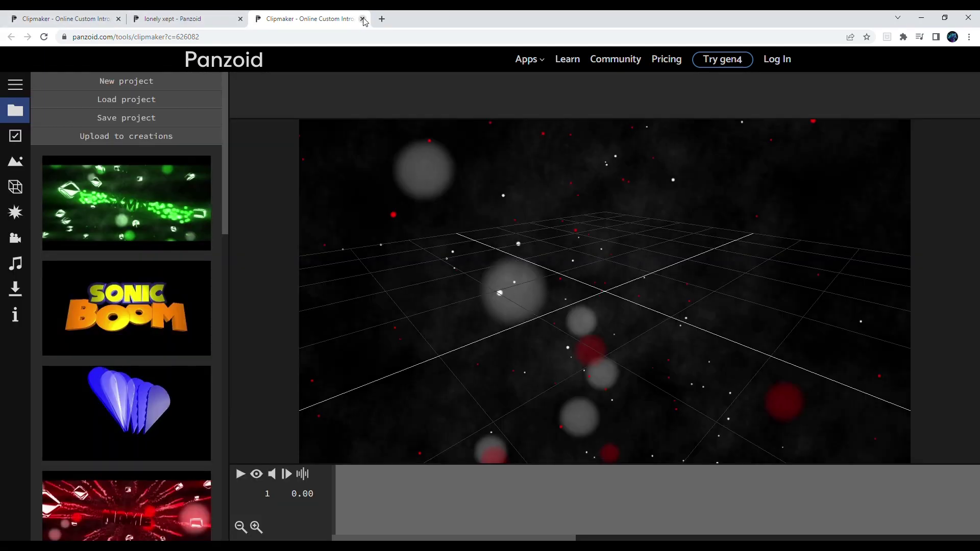
Step: Close both lonely xept tabs and scroll the starter template list back to the top
left_click(363, 19)
left_click(241, 19)
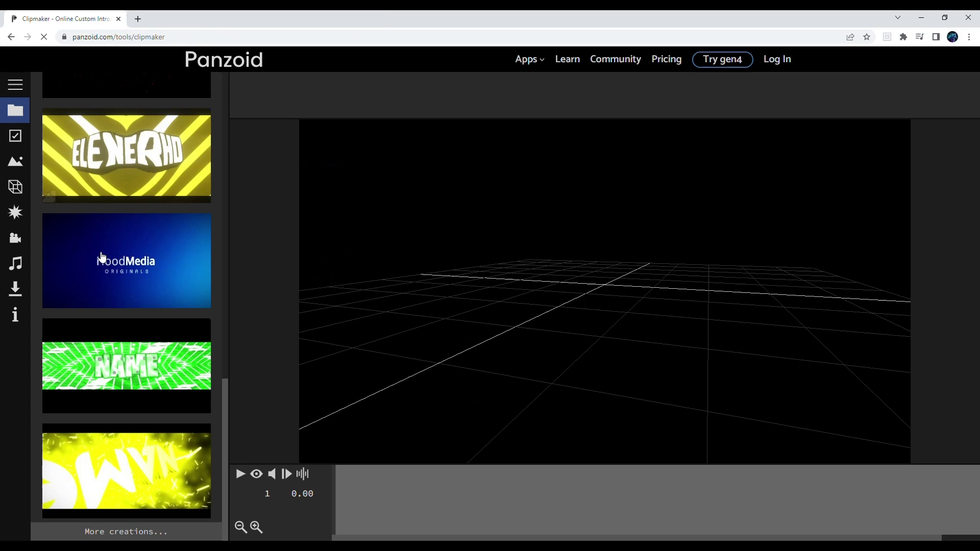
scroll(103, 257, "up", 10)
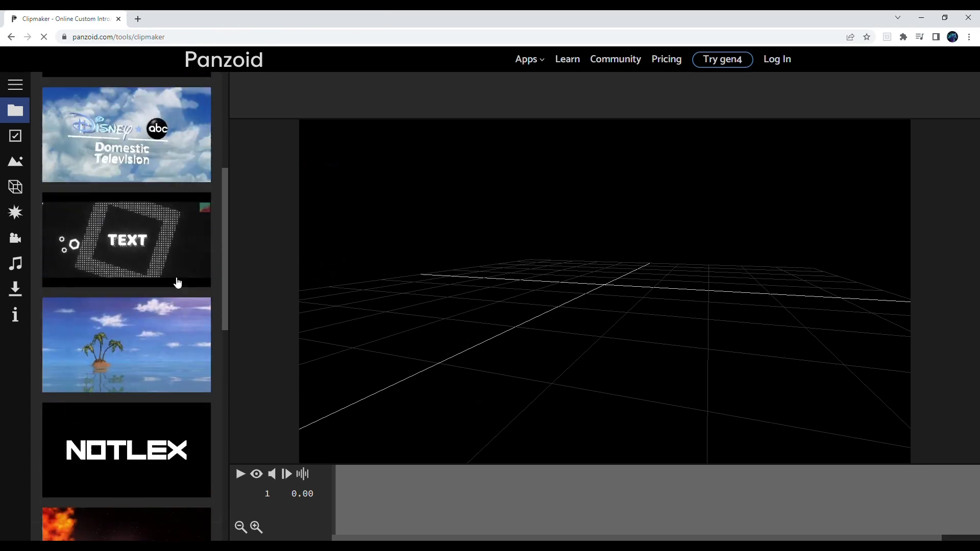
scroll(178, 283, "up", 5)
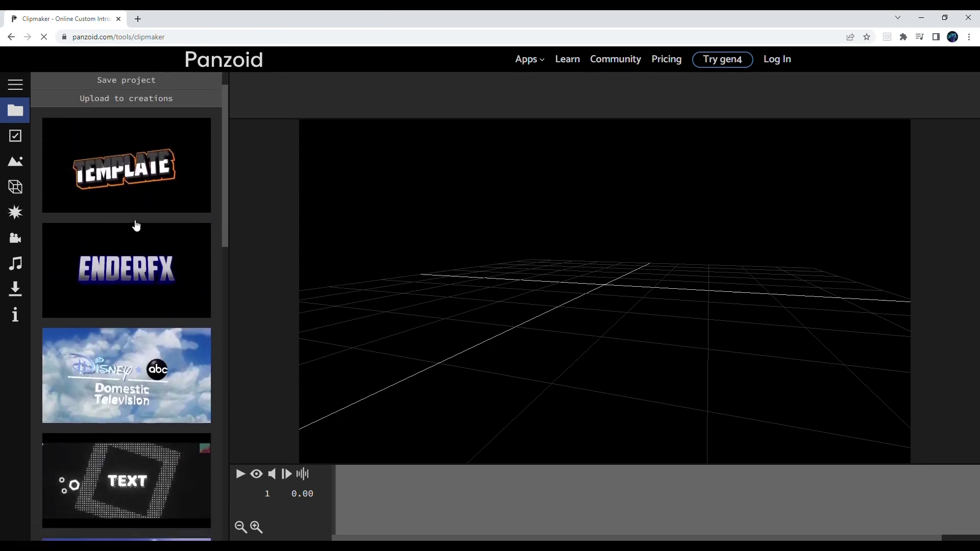
scroll(136, 226, "down", 10)
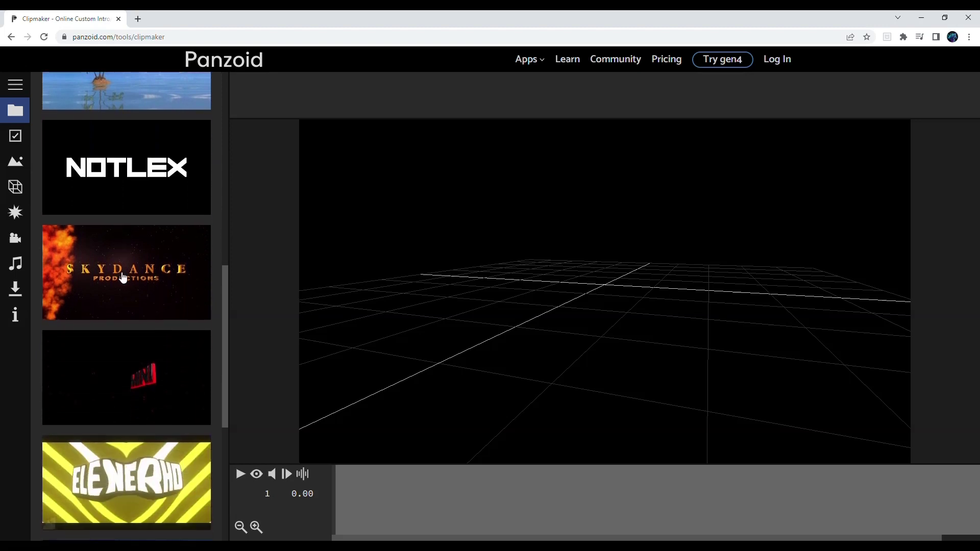
scroll(120, 265, "down", 2)
scroll(112, 224, "down", 5)
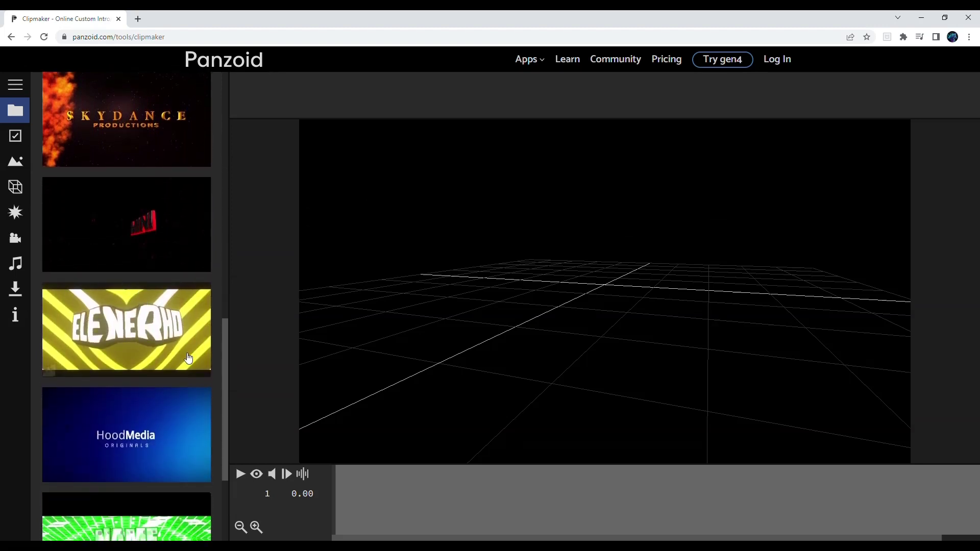
scroll(121, 313, "up", 10)
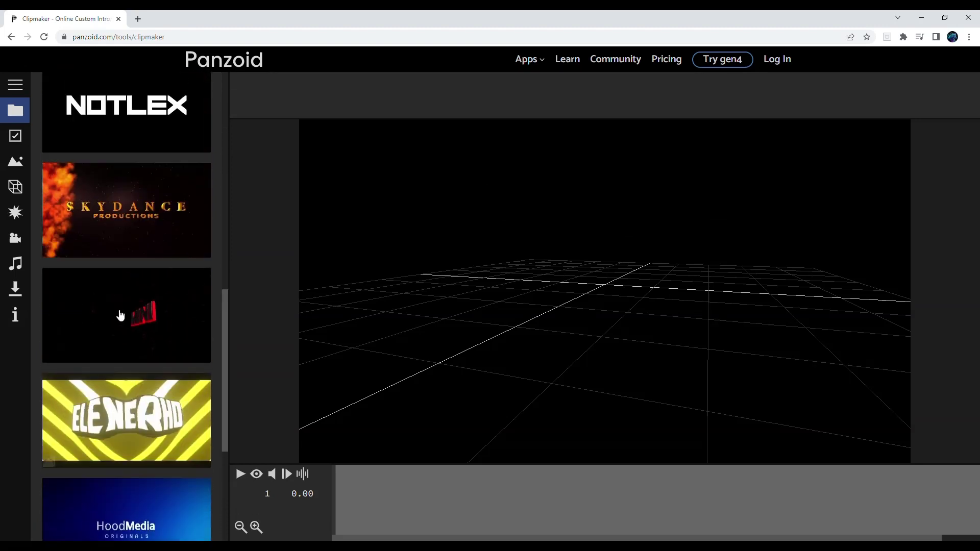
scroll(94, 314, "up", 6)
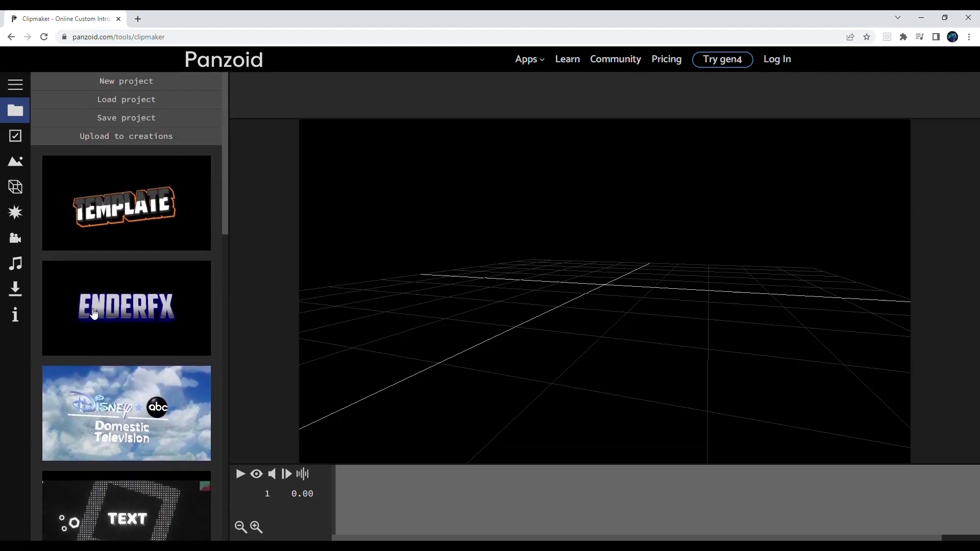
left_click(131, 232)
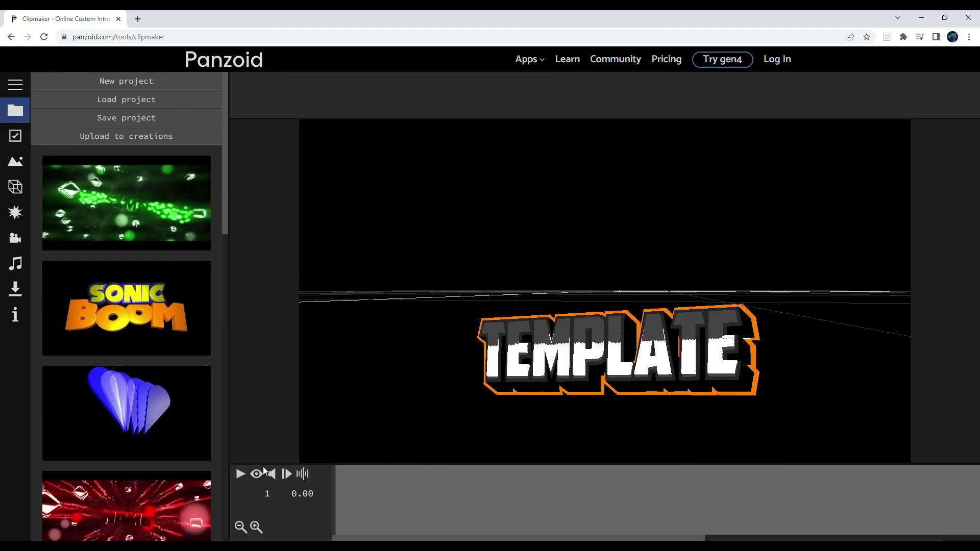
left_click(255, 475)
left_click(240, 475)
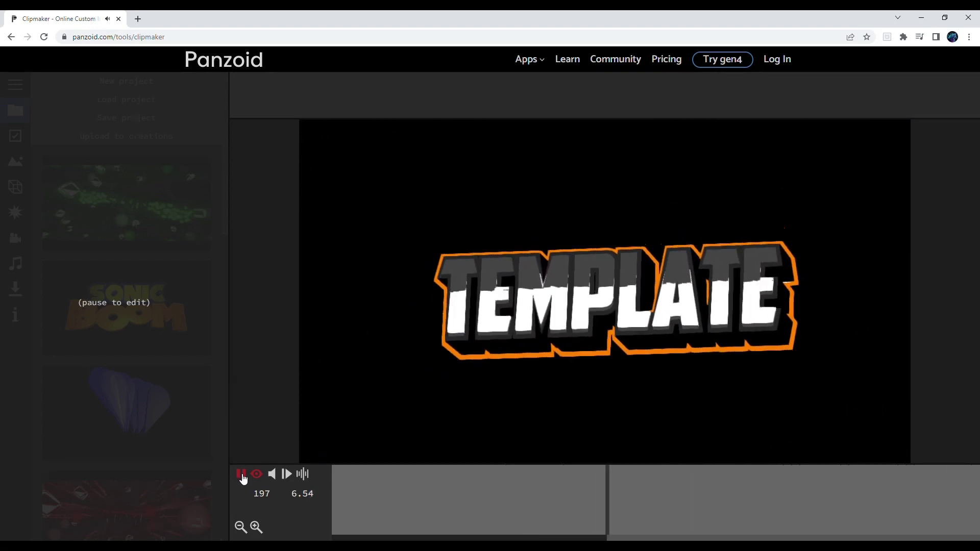
left_click(241, 475)
left_click(271, 474)
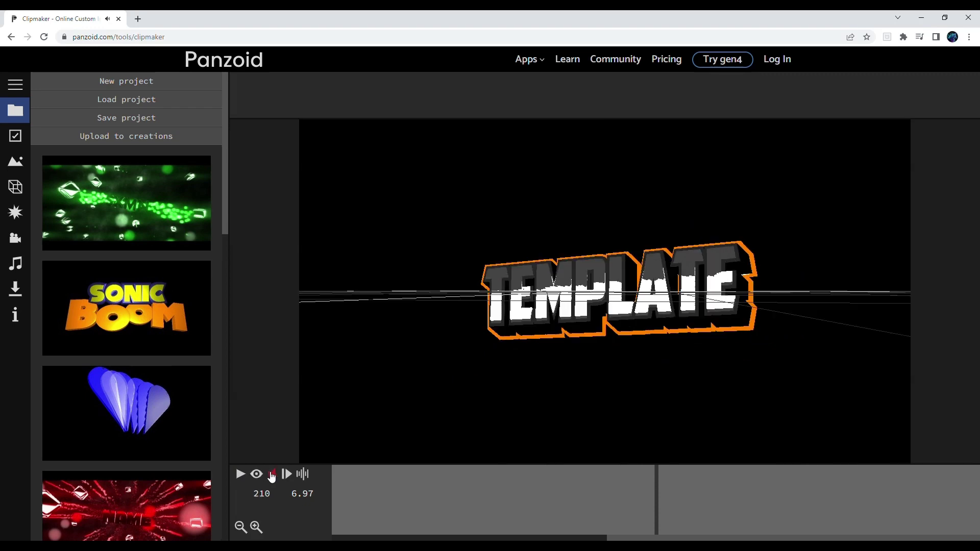
scroll(142, 313, "down", 5)
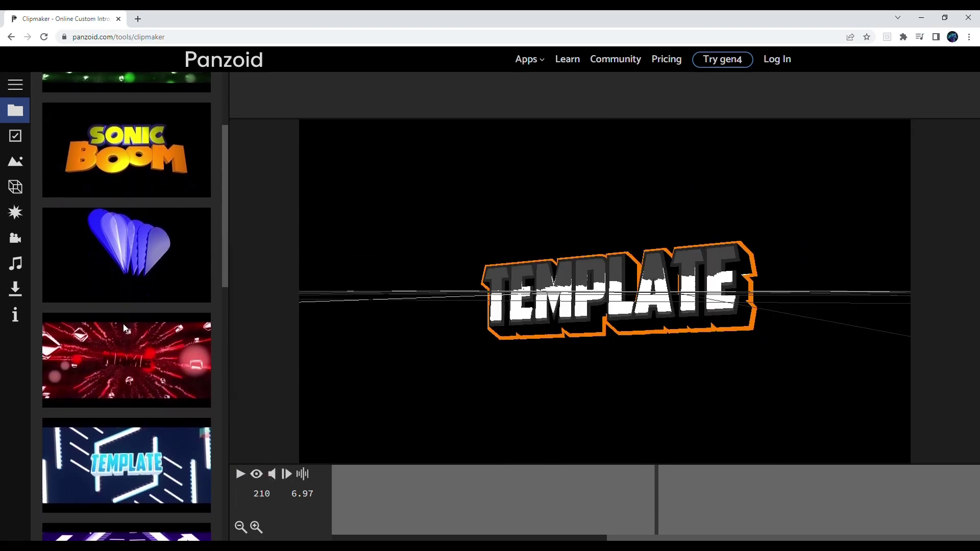
scroll(164, 335, "down", 7)
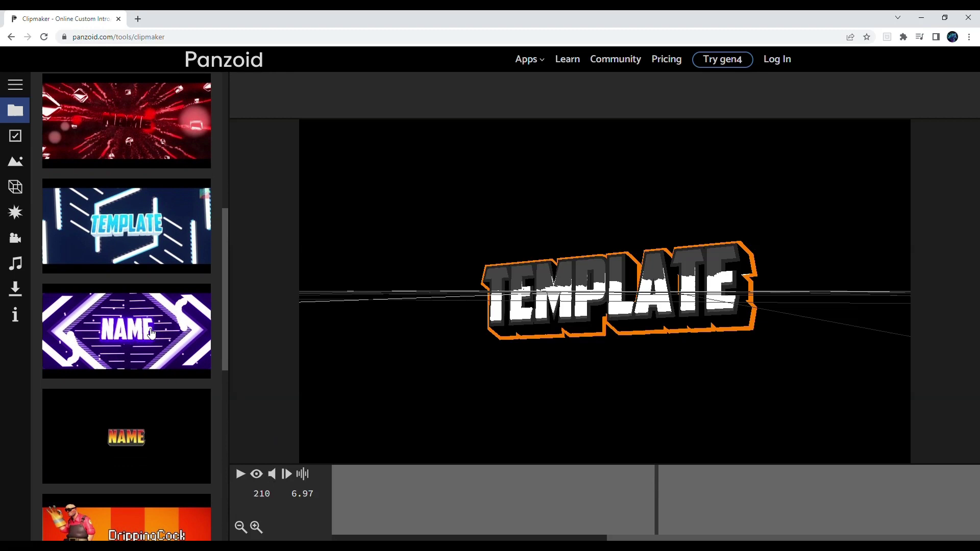
scroll(151, 336, "down", 6)
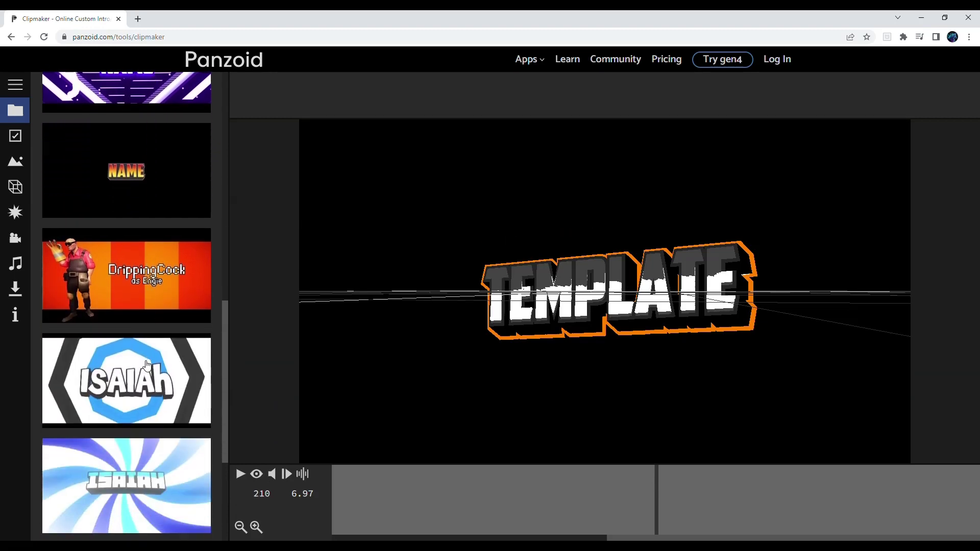
scroll(142, 366, "down", 1)
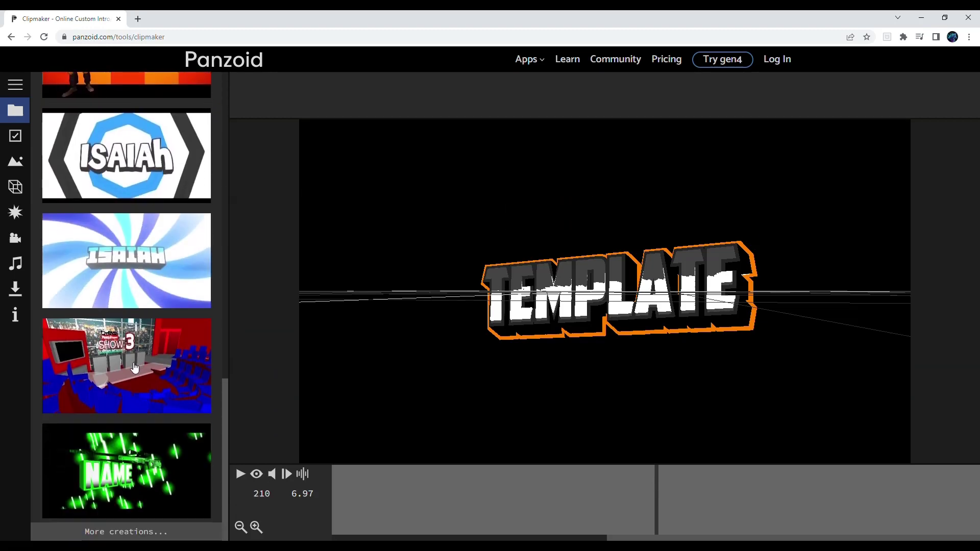
scroll(145, 417, "up", 11)
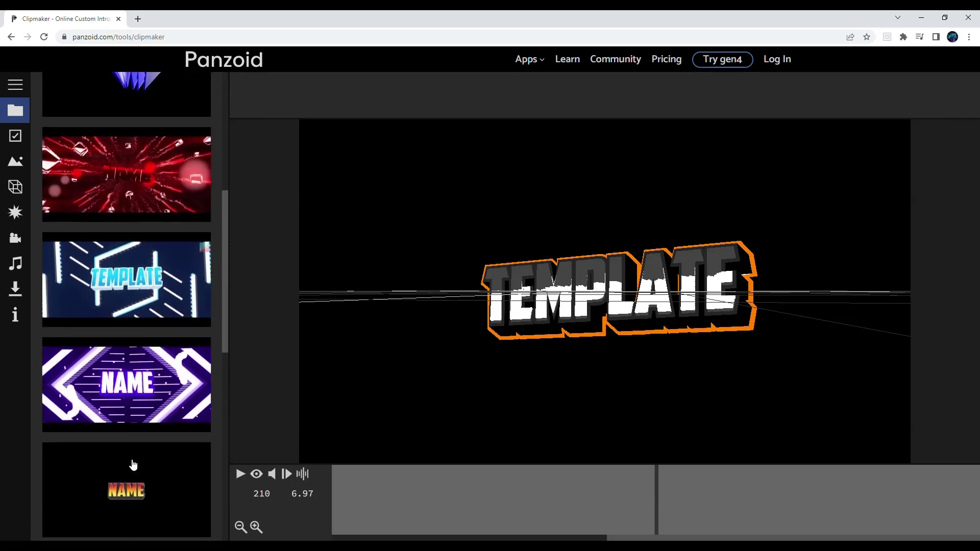
Step: Load the blue TEMPLATE starter, then orbit and zoom around its diamond-and-rays scene
left_click(210, 284)
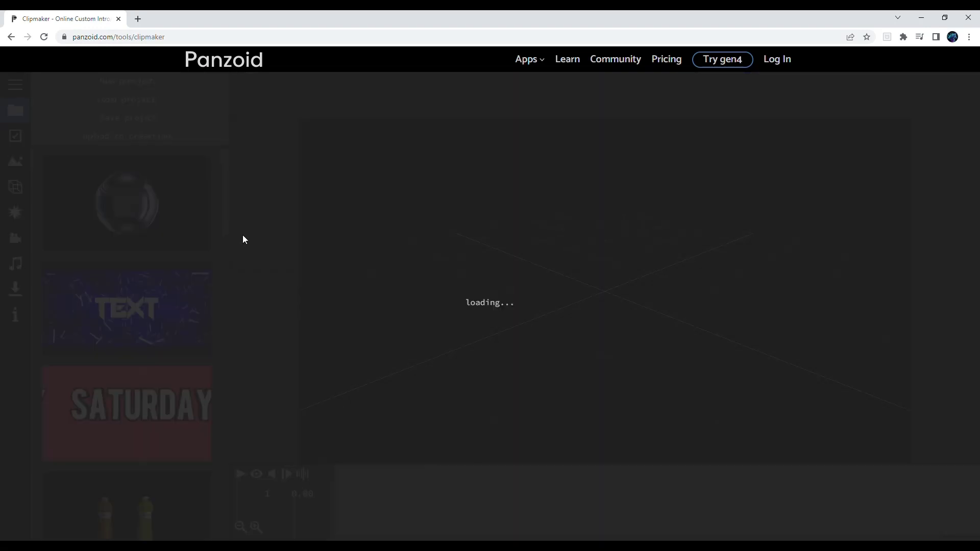
scroll(170, 256, "down", 2)
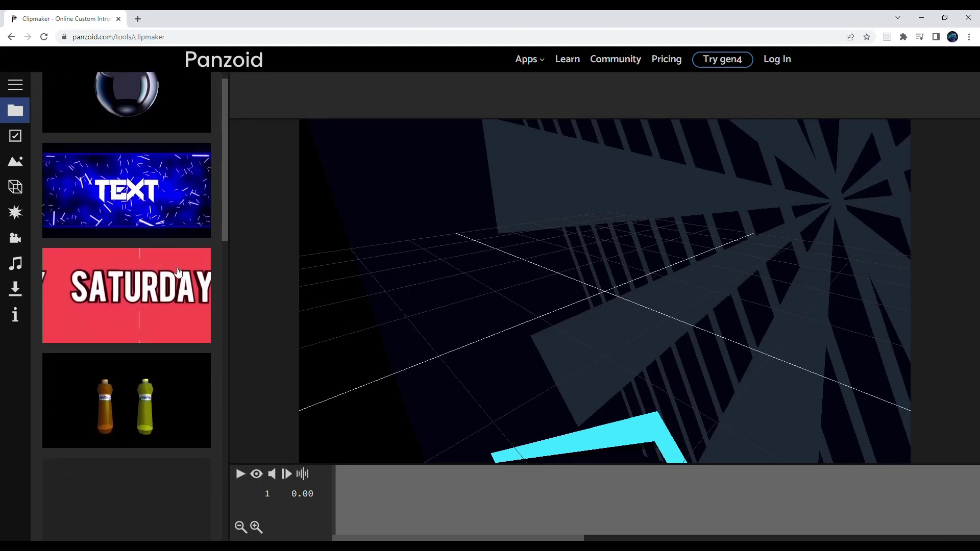
left_click_drag(610, 299, 679, 290)
scroll(670, 293, "down", 5)
scroll(639, 308, "up", 5)
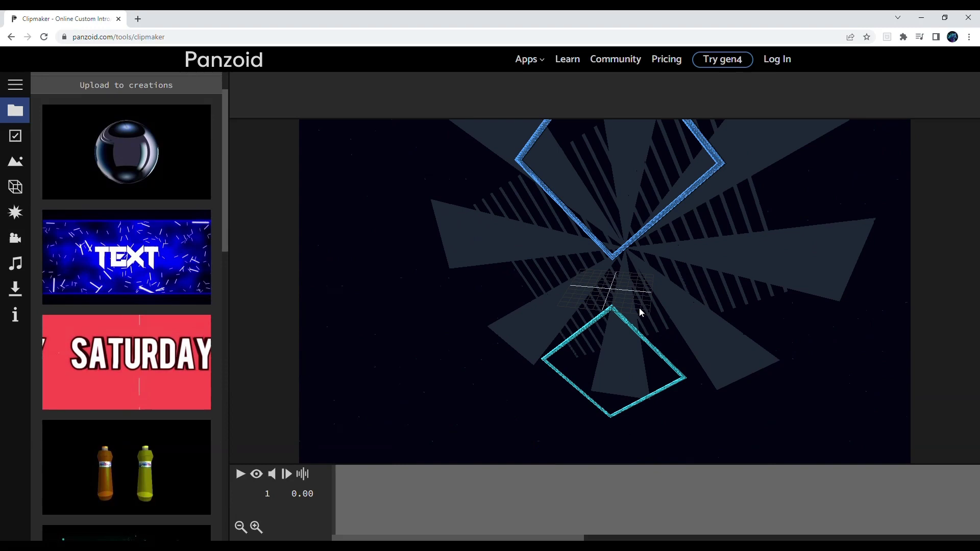
scroll(32, 159, "up", 2)
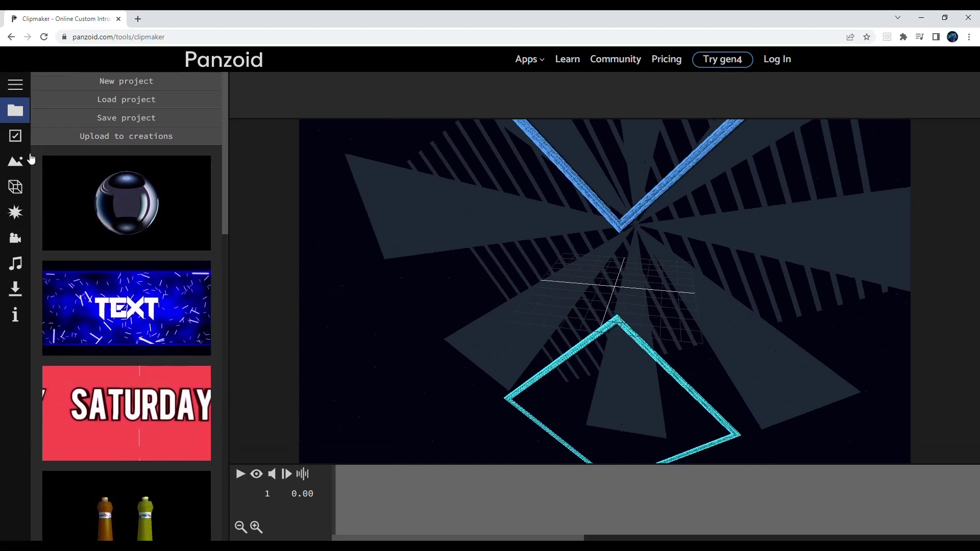
Step: Show the 3D objects list and scroll to the nested Text adjustment groups holding 'Template' text
left_click(21, 188)
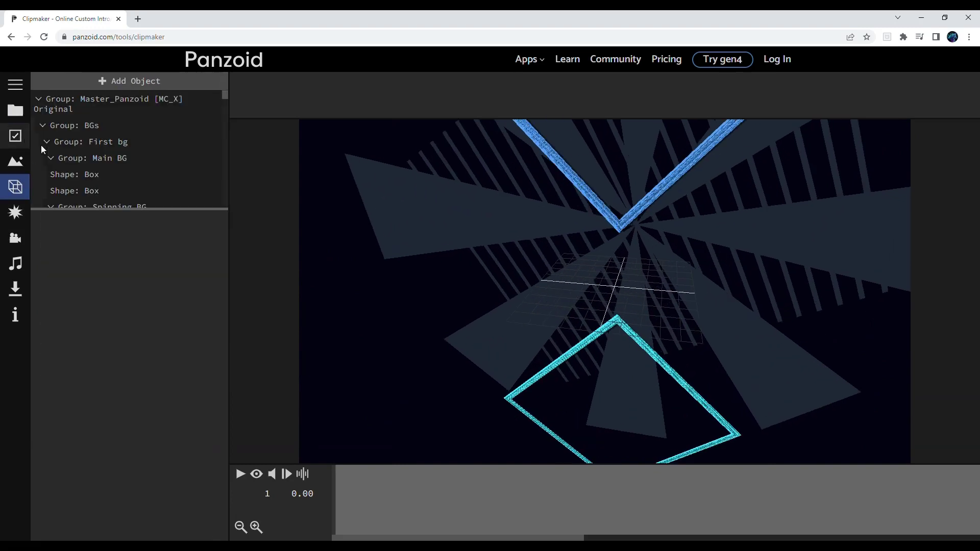
scroll(101, 152, "down", 6)
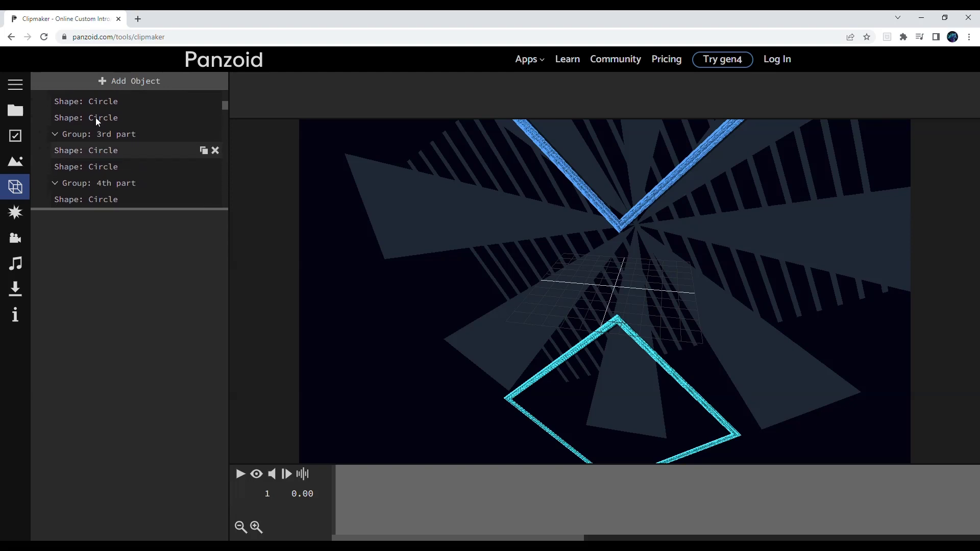
scroll(77, 178, "down", 8)
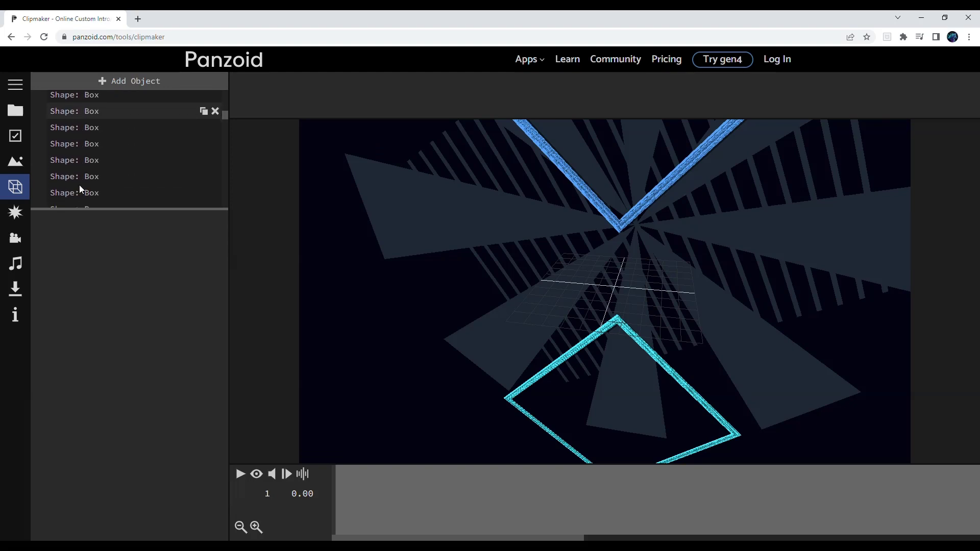
scroll(82, 184, "down", 8)
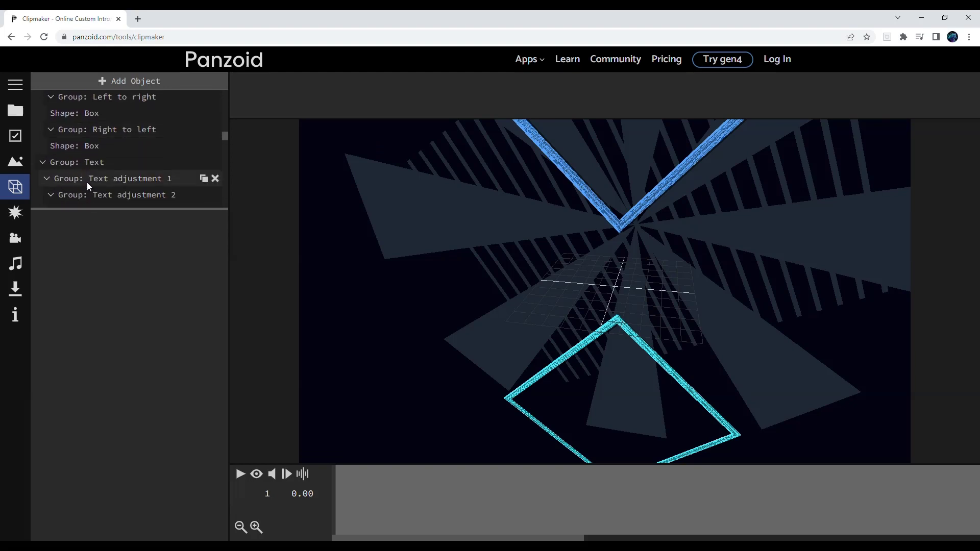
scroll(90, 183, "down", 6)
scroll(91, 183, "up", 3)
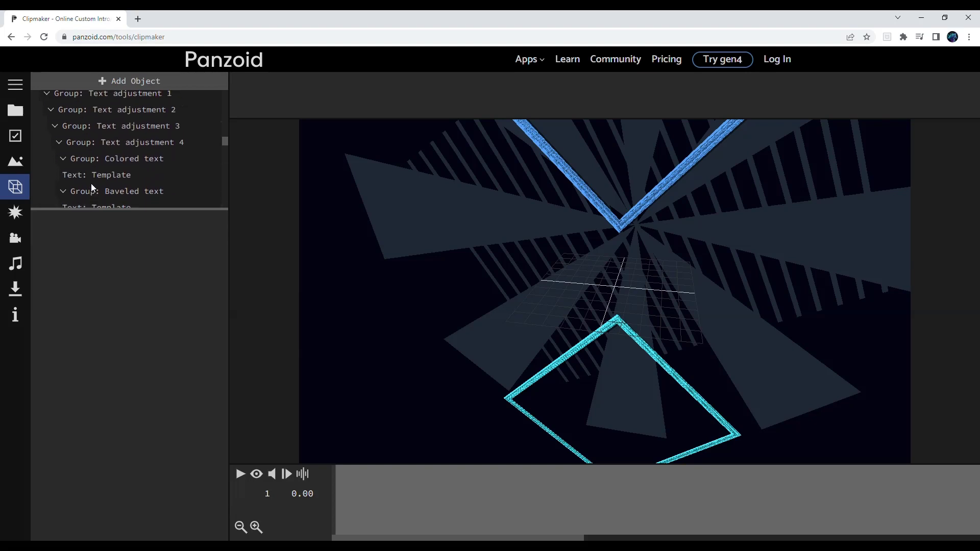
Step: Switch to the render preview and play the template animation, pausing at frame 125
left_click(259, 475)
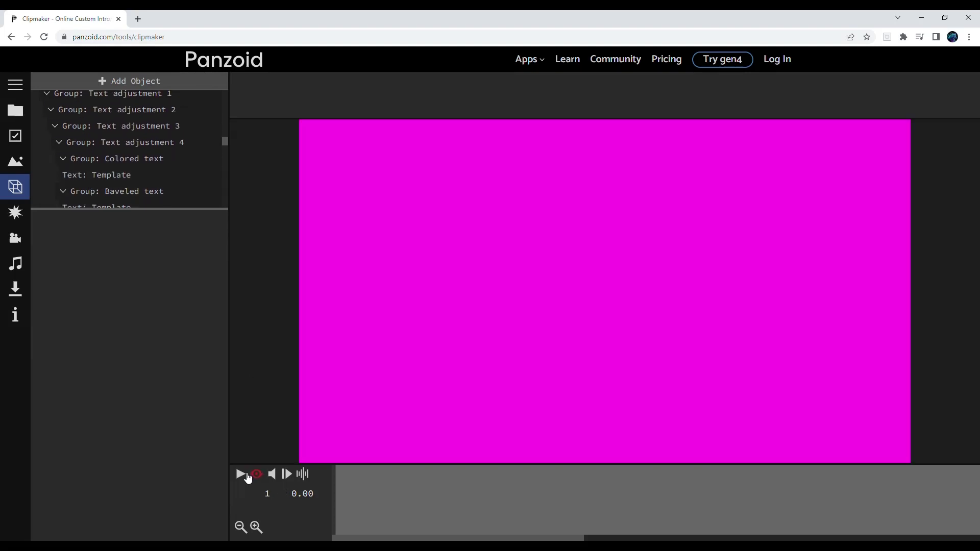
left_click(241, 475)
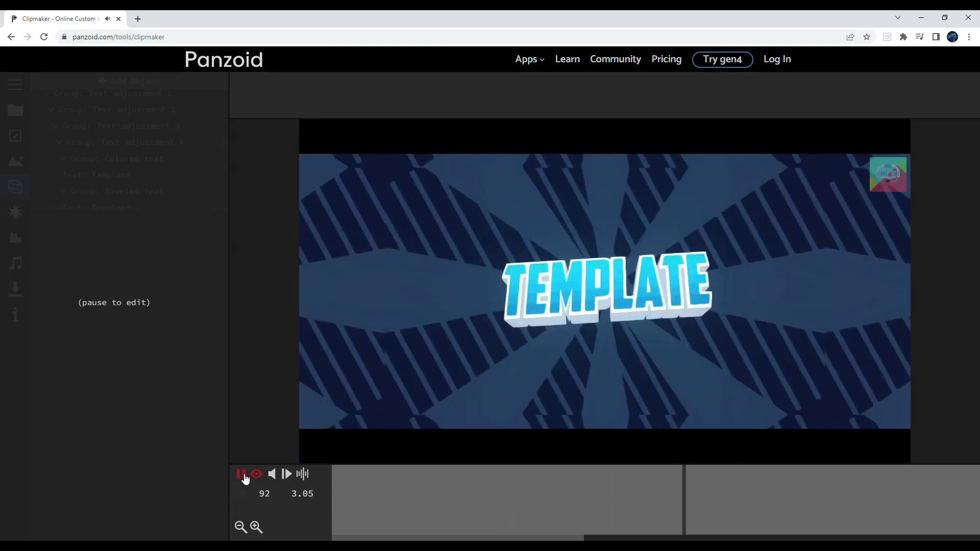
left_click(242, 475)
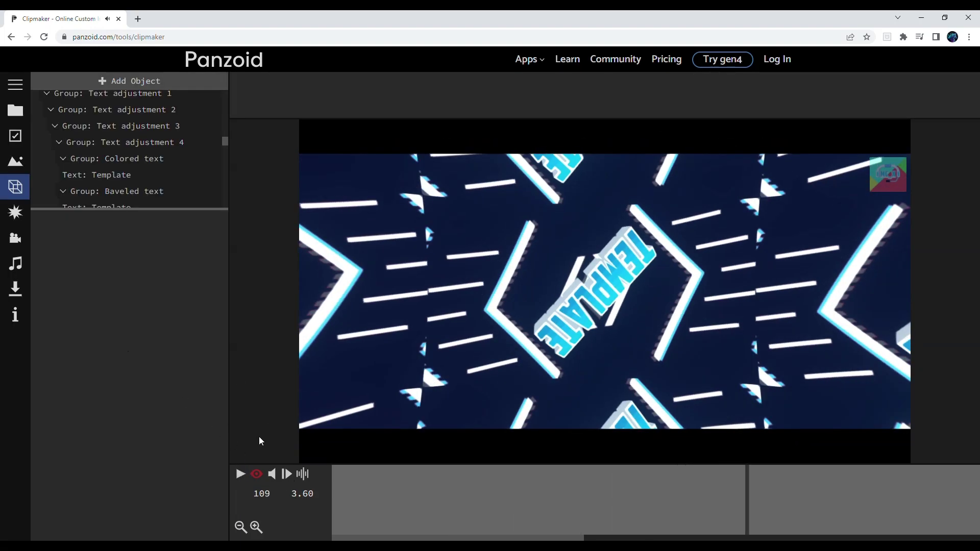
left_click(240, 475)
left_click(241, 474)
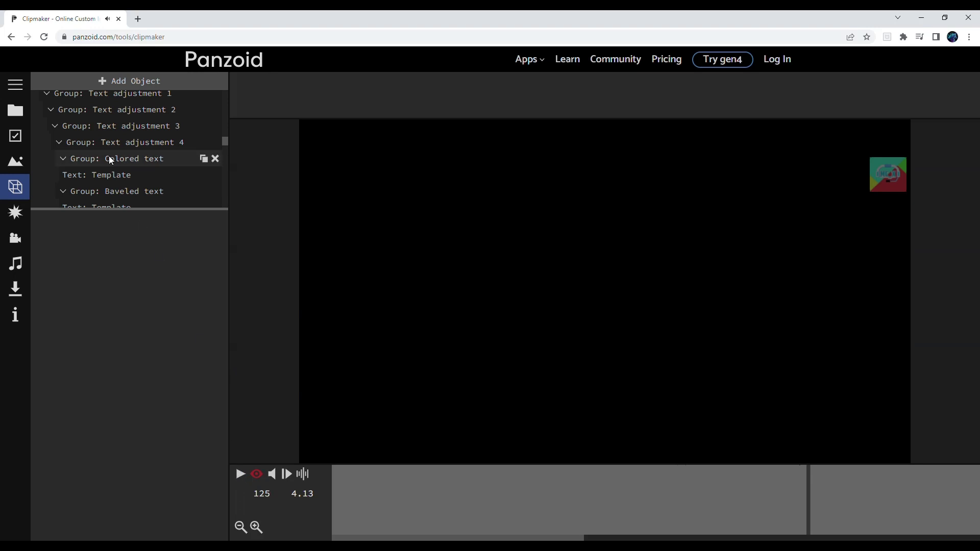
Step: Scroll the object tree to the Text: Template row under Baveled text
scroll(111, 165, "down", 3)
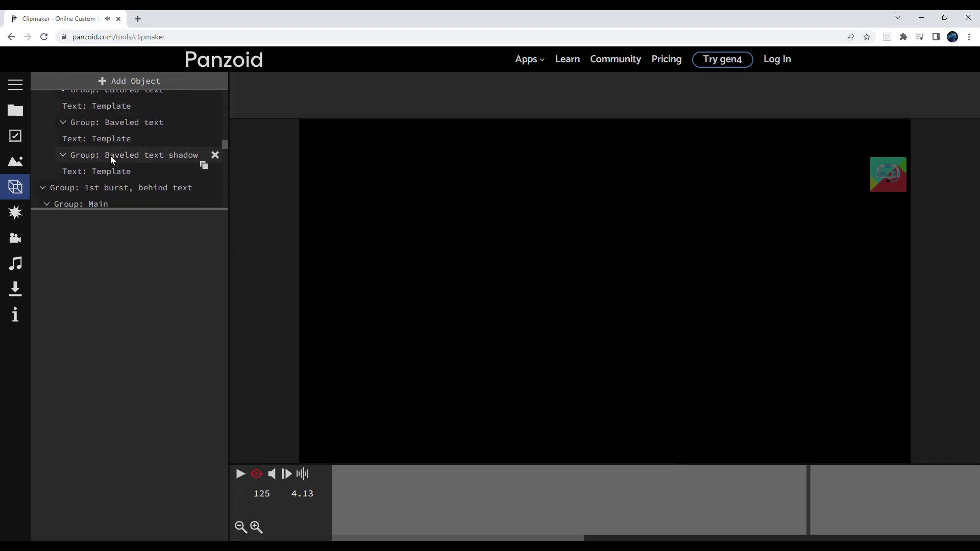
scroll(112, 164, "down", 10)
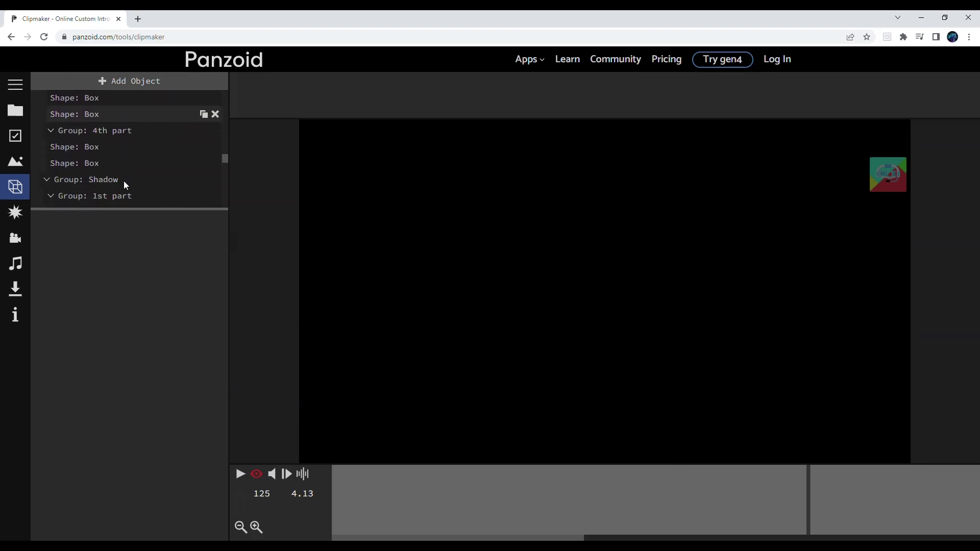
scroll(123, 185, "down", 8)
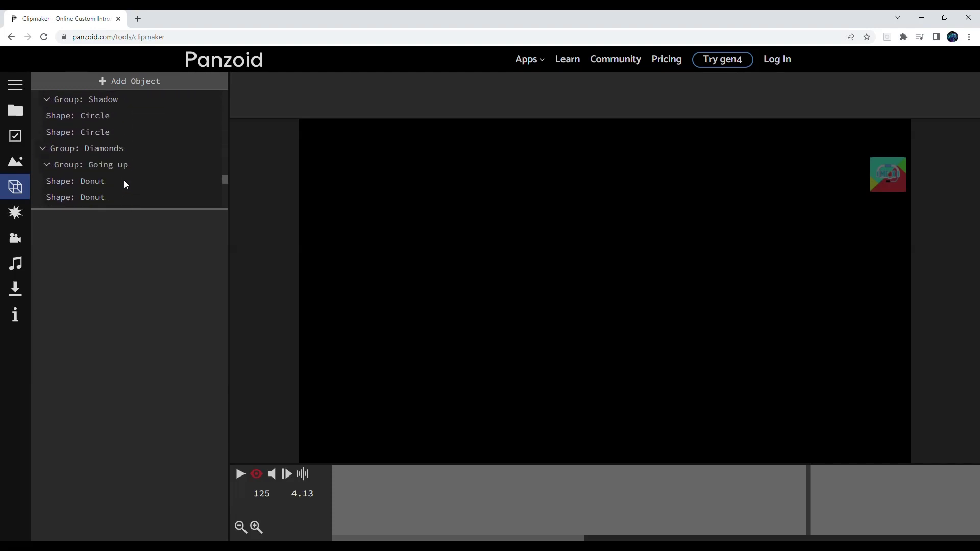
scroll(124, 185, "down", 10)
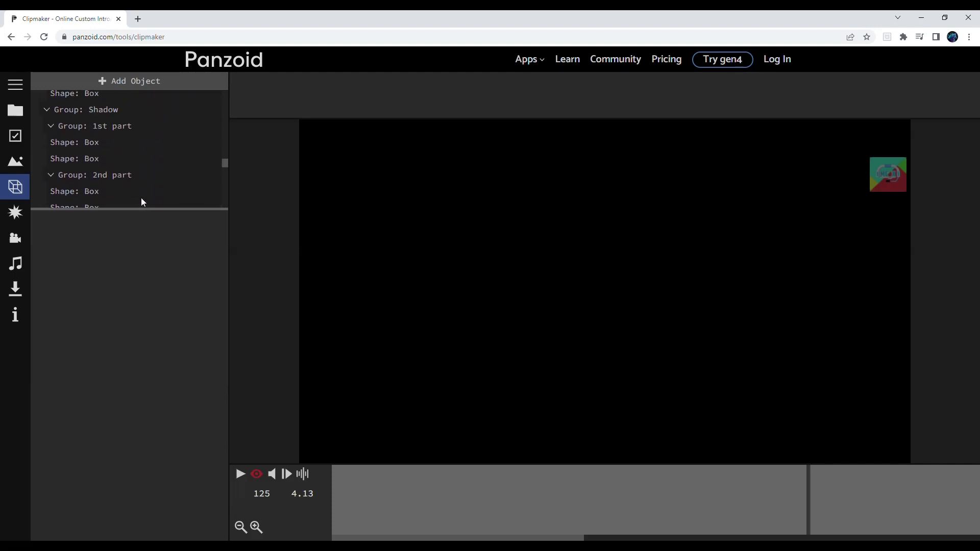
scroll(140, 159, "up", 10)
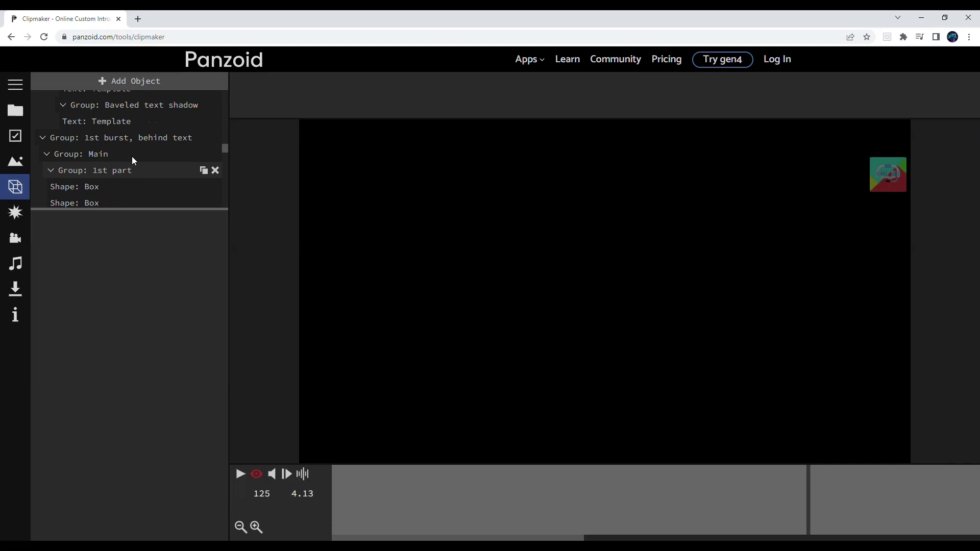
scroll(131, 156, "up", 3)
Step: Change the beveled text from 'Template' to 'Fortnite', fixing the stray 'w' typo
left_click(155, 158)
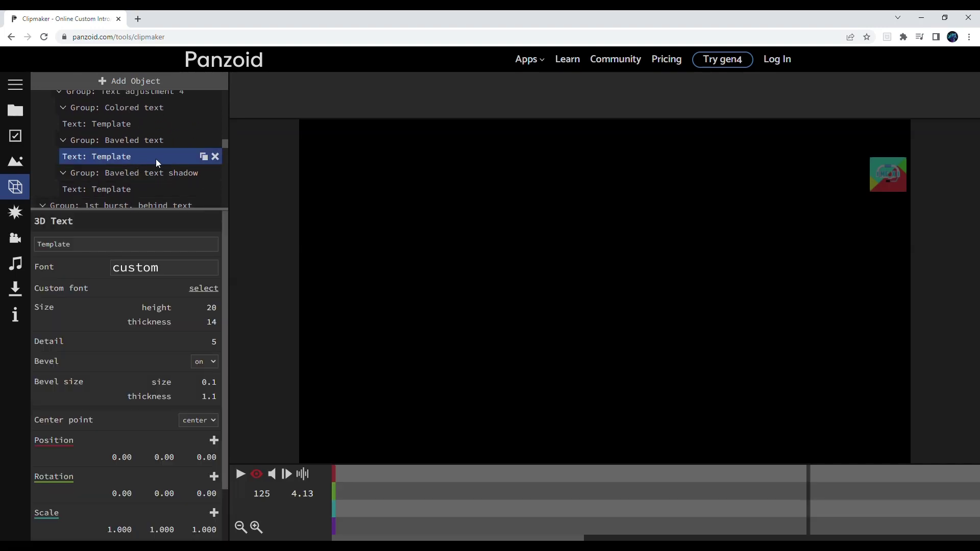
left_click_drag(71, 244, 32, 244)
left_click(128, 191)
left_click(136, 160)
left_click(96, 244)
key("BackSpace")
Step: Rename the shadow text to 'Fortnite' and rewind the playhead to frame 1
left_click(102, 189)
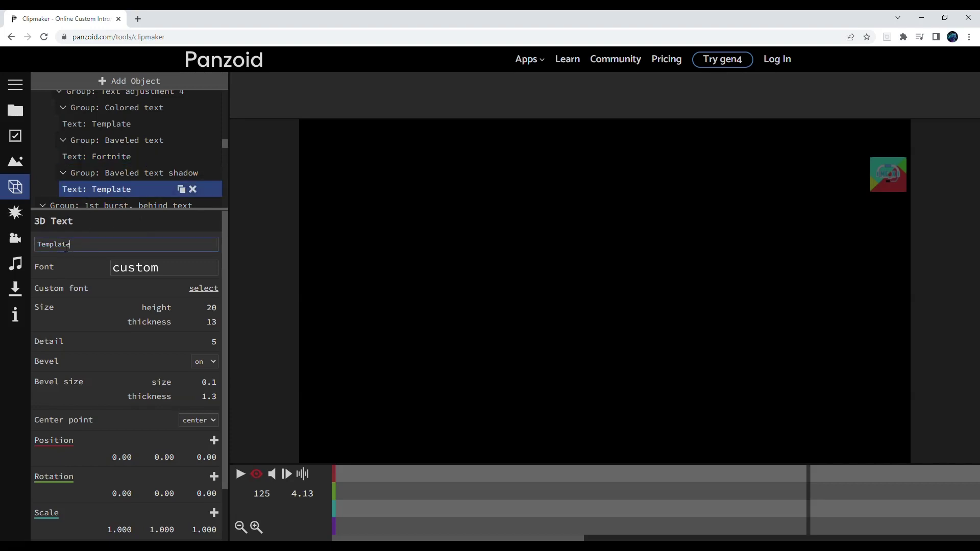
type("Fortnite")
left_click_drag(811, 482, 258, 512)
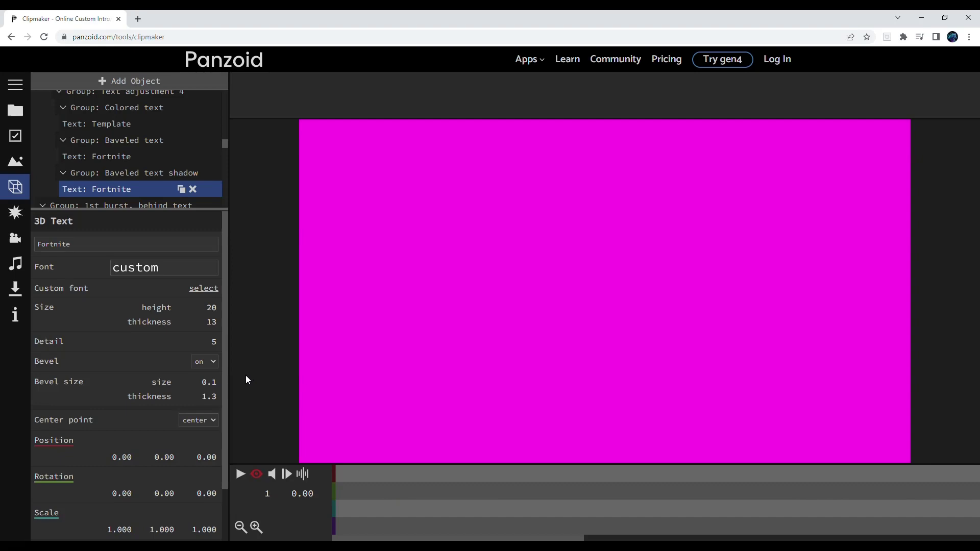
Step: Play the intro to frame 108, then scroll to Group: Colored text's Template layer
left_click(241, 475)
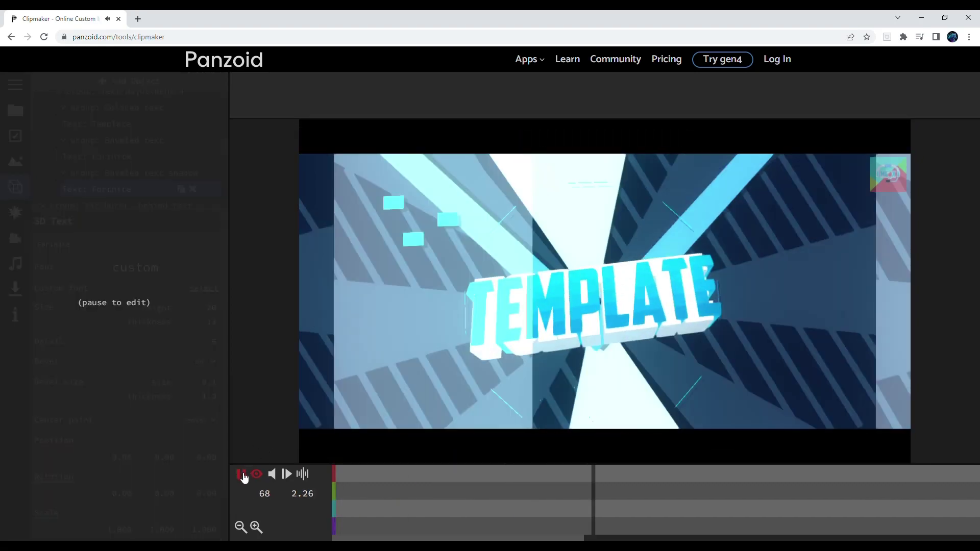
left_click(244, 477)
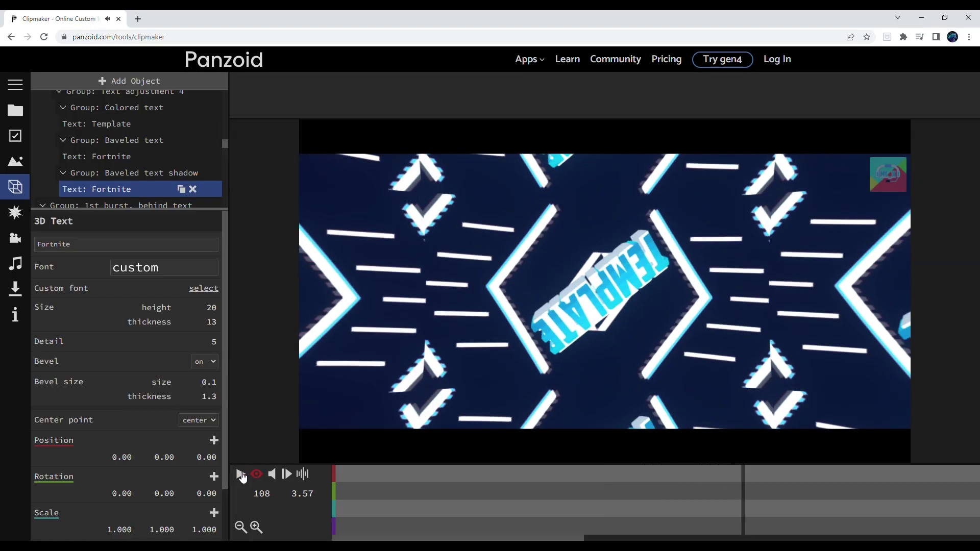
scroll(137, 158, "down", 5)
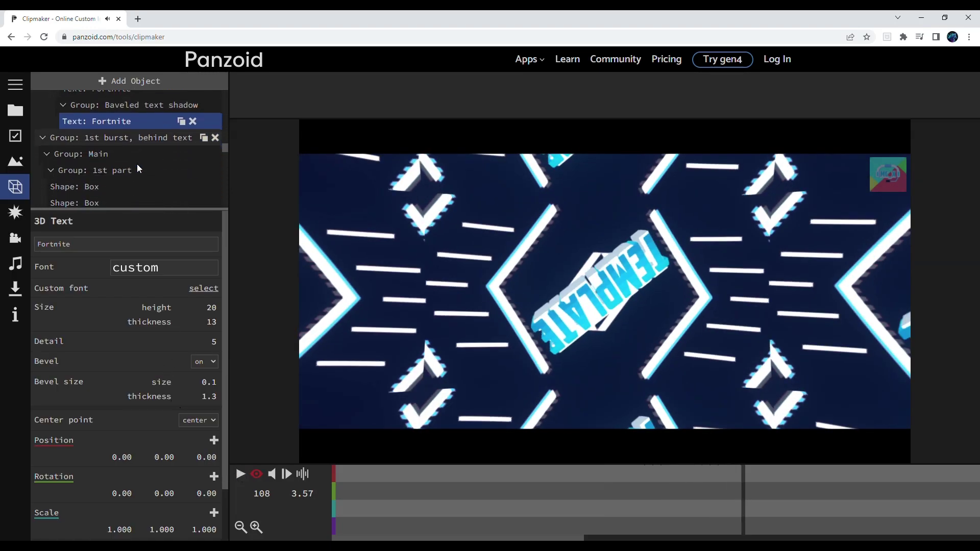
scroll(137, 168, "down", 6)
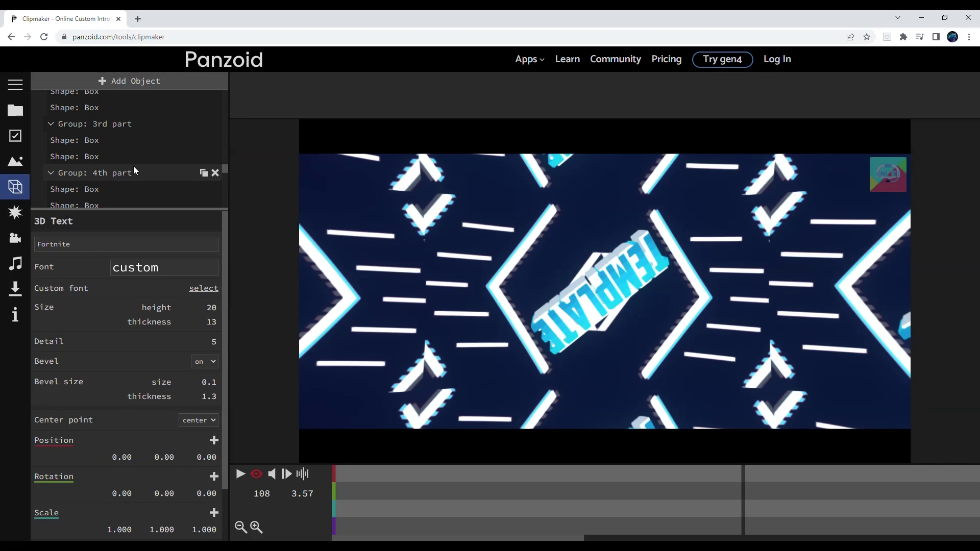
scroll(126, 166, "down", 8)
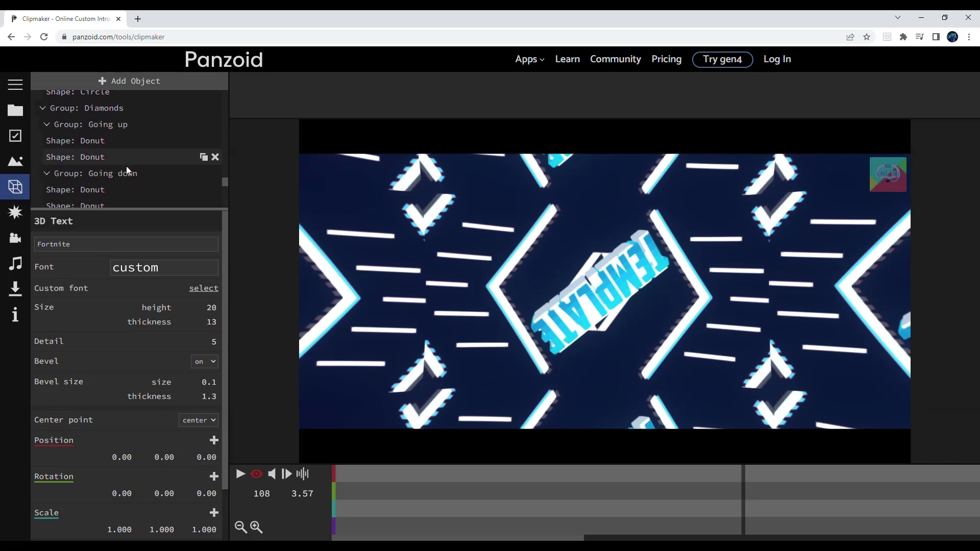
scroll(126, 167, "down", 8)
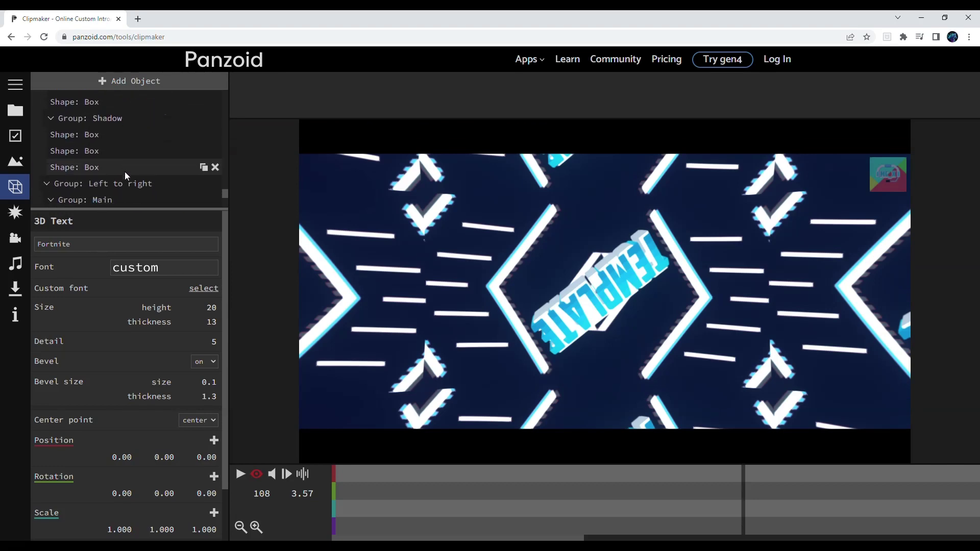
scroll(125, 179, "down", 8)
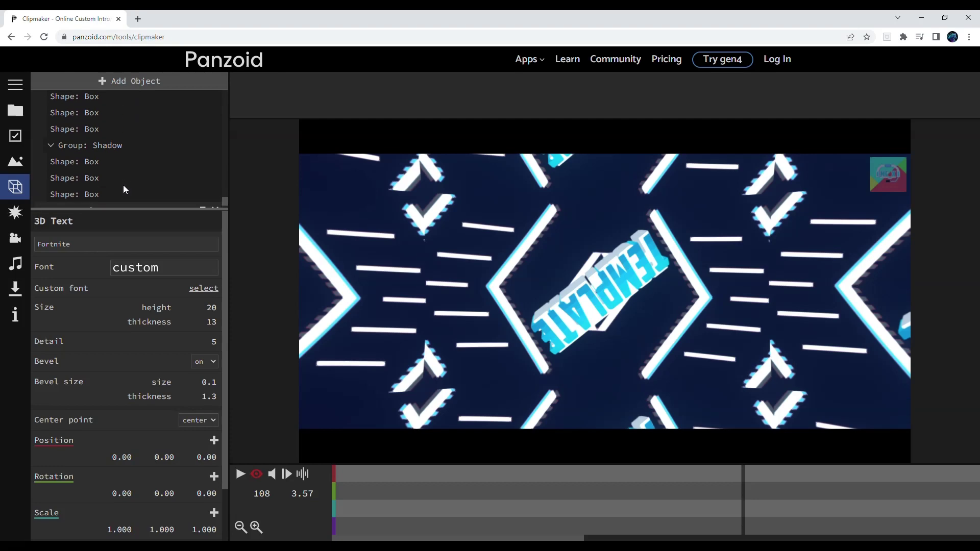
scroll(107, 187, "up", 10)
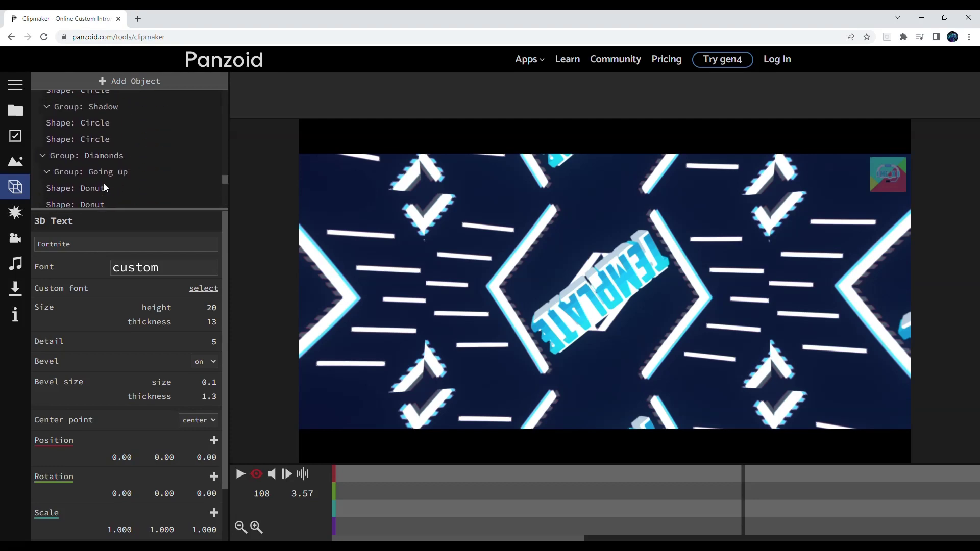
scroll(104, 185, "up", 5)
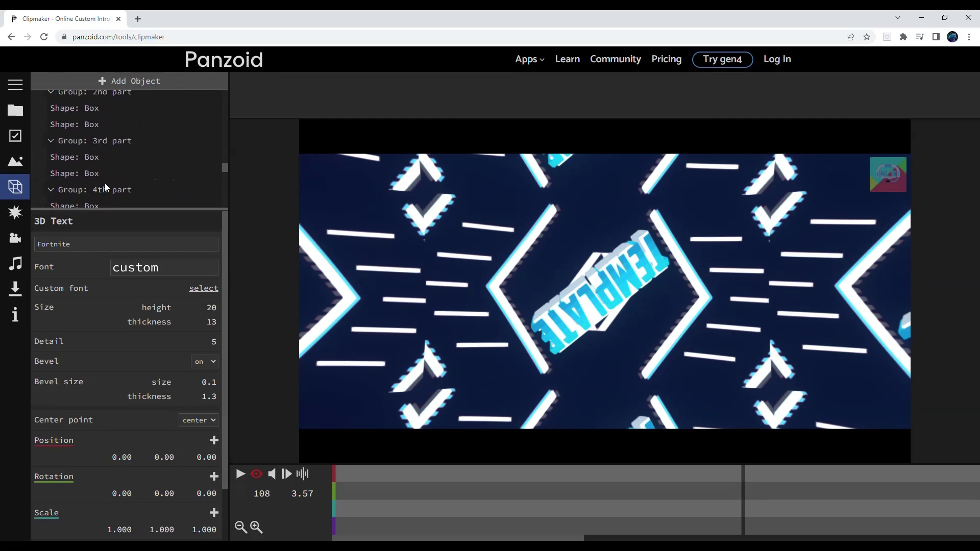
scroll(106, 183, "up", 5)
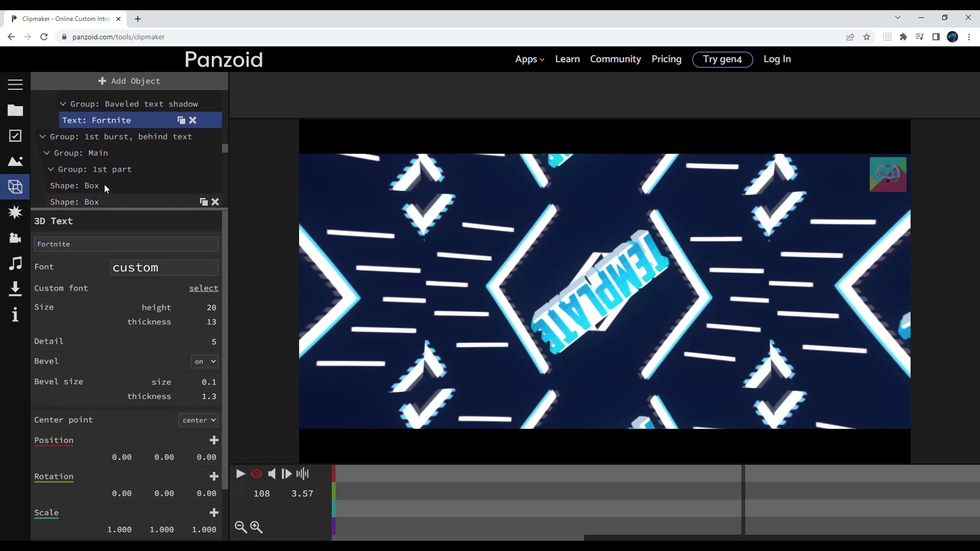
scroll(104, 185, "up", 4)
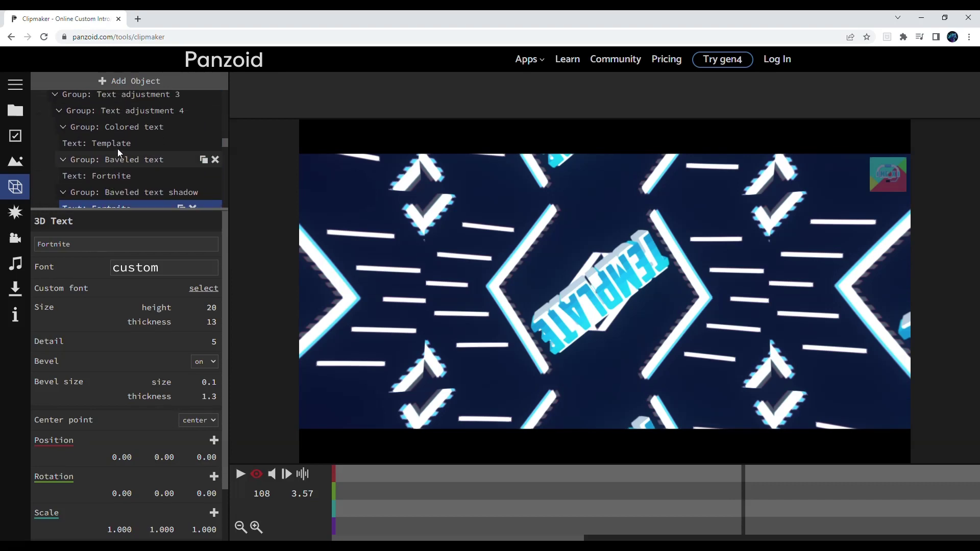
Step: Replace the colored text layer's 'Template' wording with 'Fortnite'
left_click(118, 146)
double_click(193, 249)
key("BackSpace")
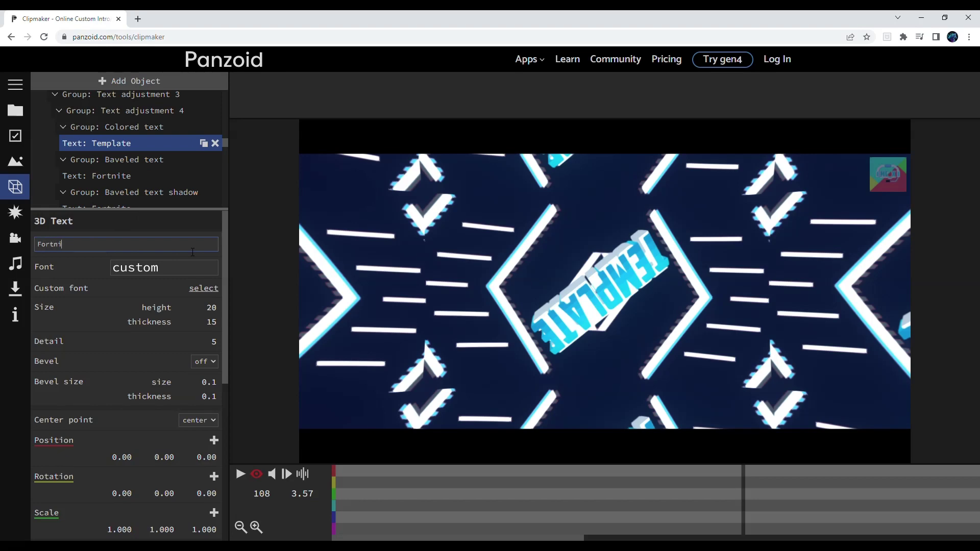
key("Return")
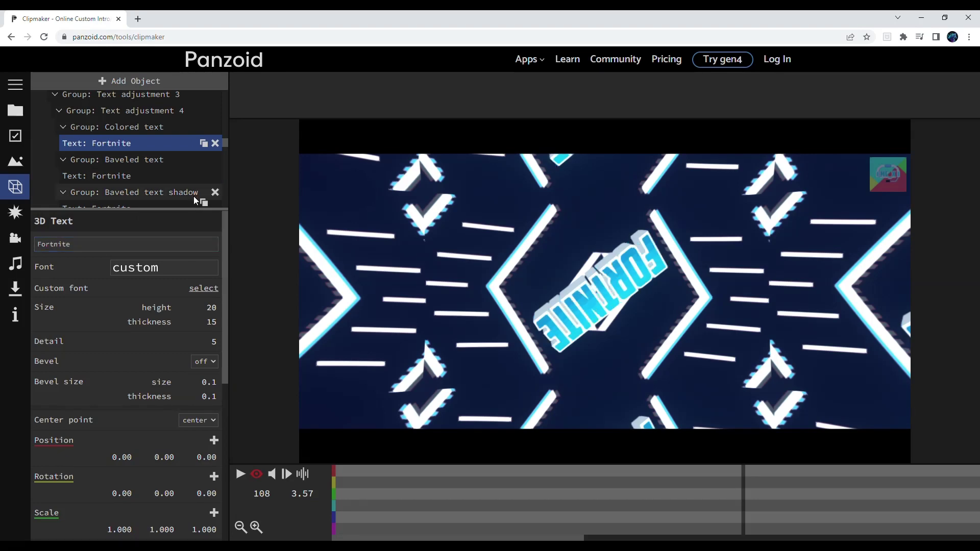
Step: Rewind to frame 1, play the intro through, then pause and jump to frame 148
scroll(175, 182, "up", 1)
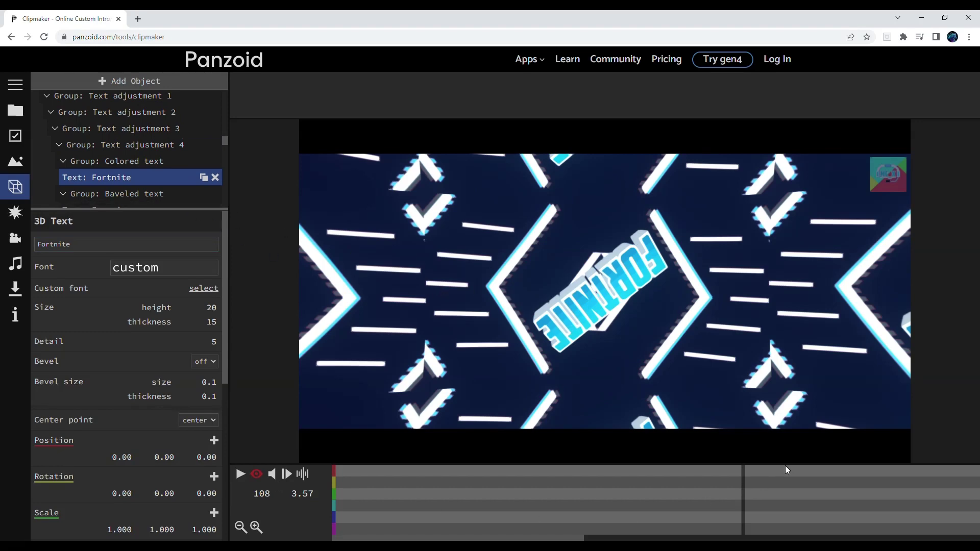
left_click_drag(743, 478, 285, 473)
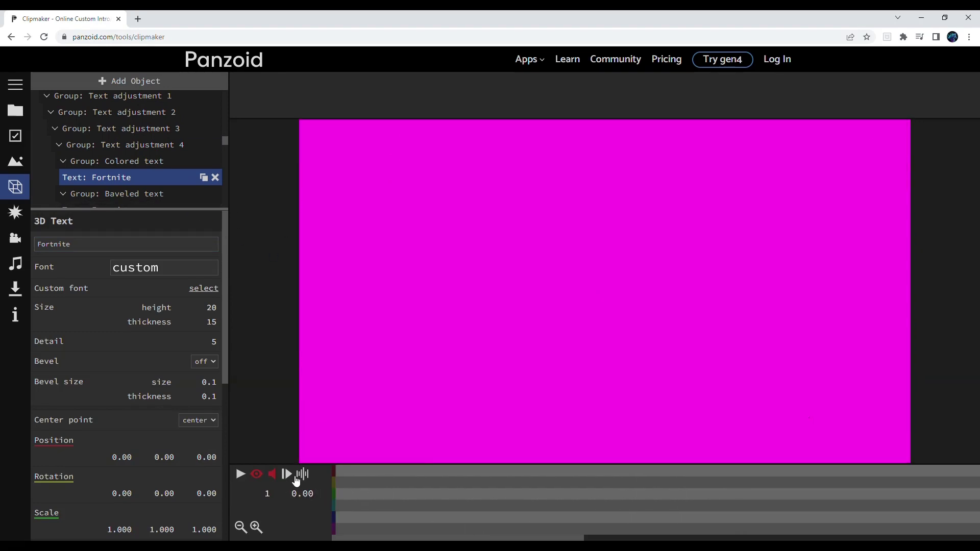
left_click(241, 474)
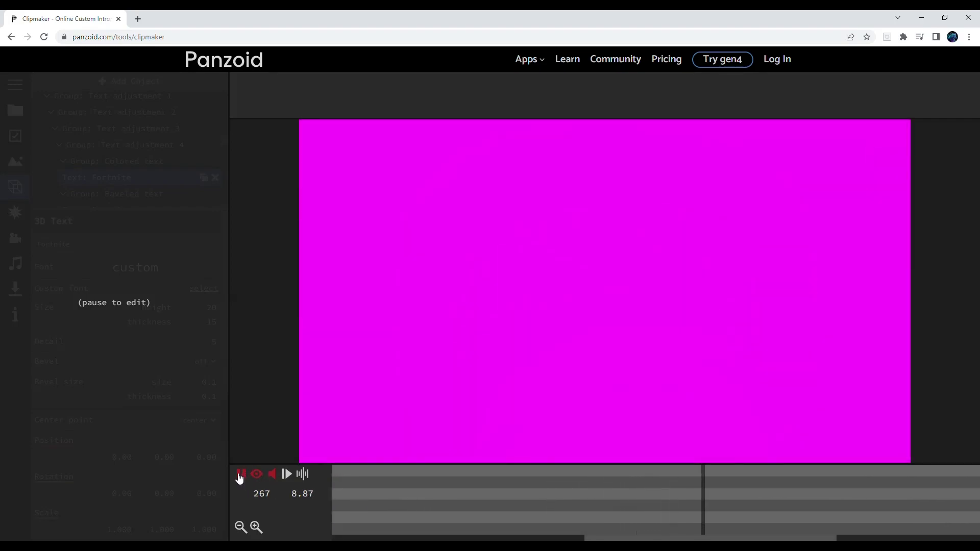
left_click(240, 476)
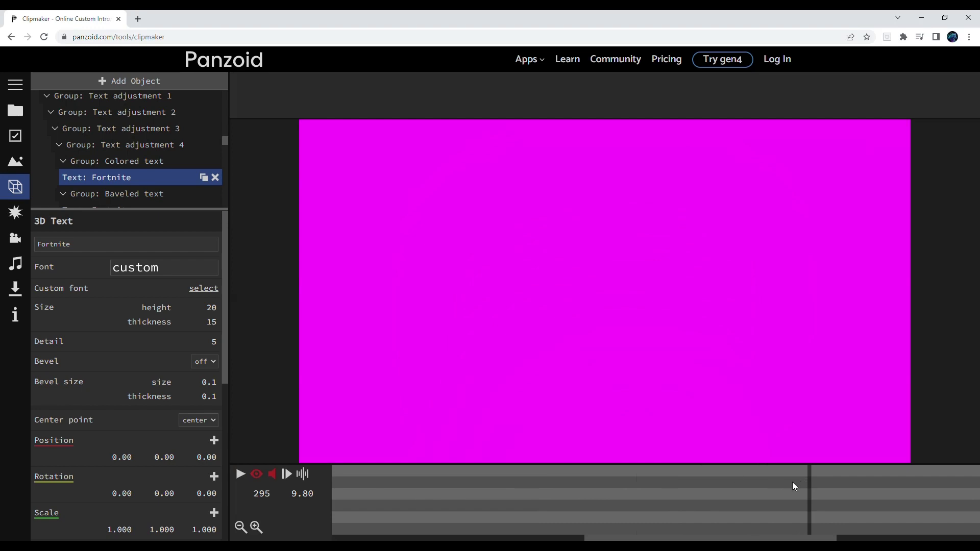
left_click(454, 498)
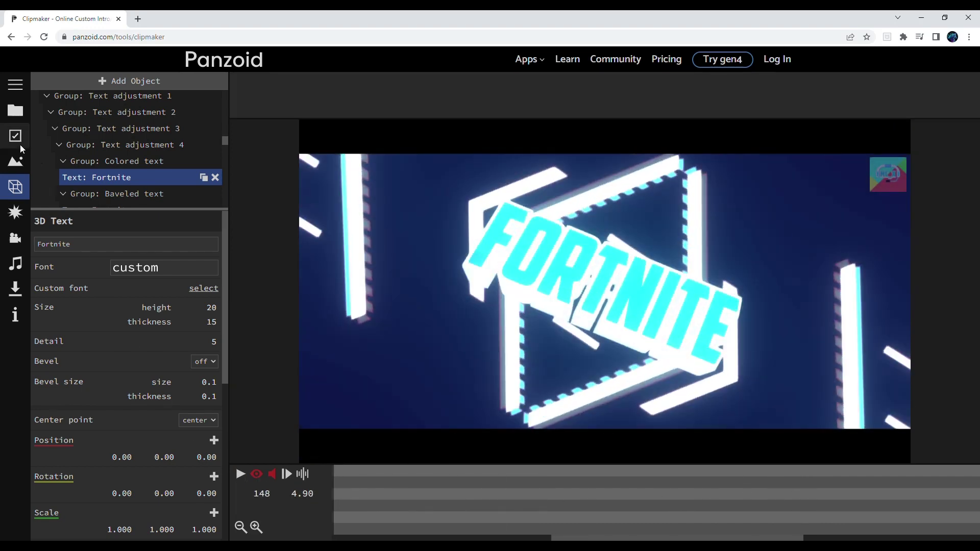
Step: In Basics, drag Length (seconds) down to 9.0
left_click(20, 145)
left_click_drag(219, 149, 119, 159)
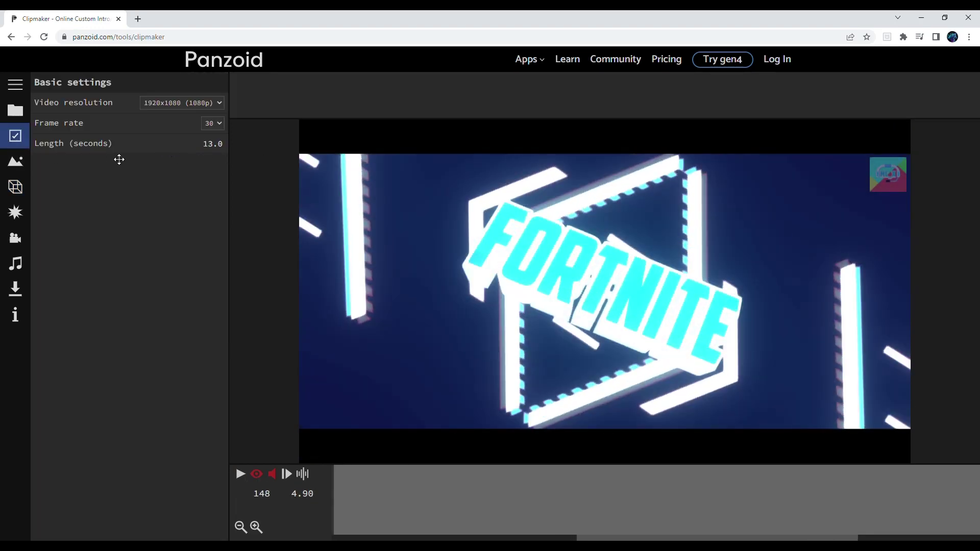
left_click_drag(216, 146, 180, 157)
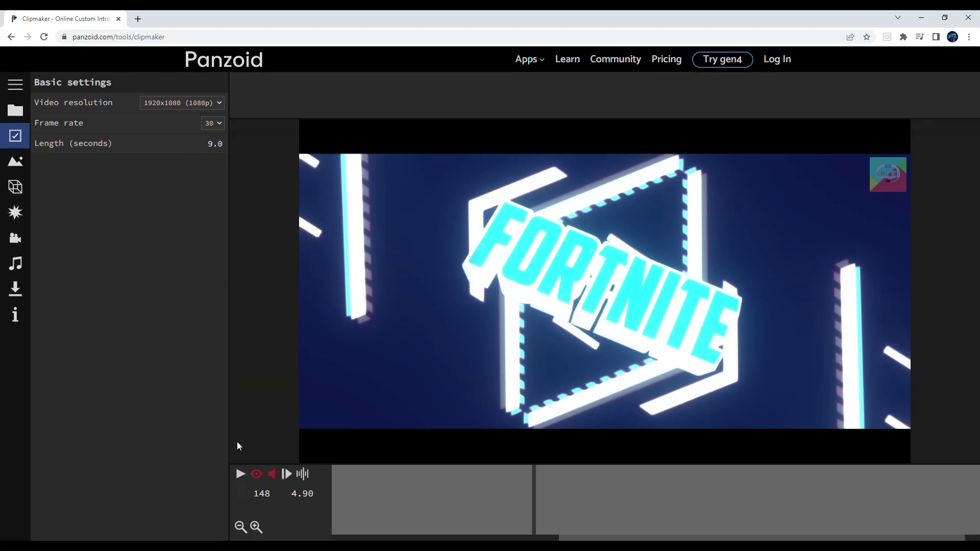
Step: Turn on preview sound, play the 9-second intro, and scrub to the Fortnite title
left_click_drag(521, 491, 1, 438)
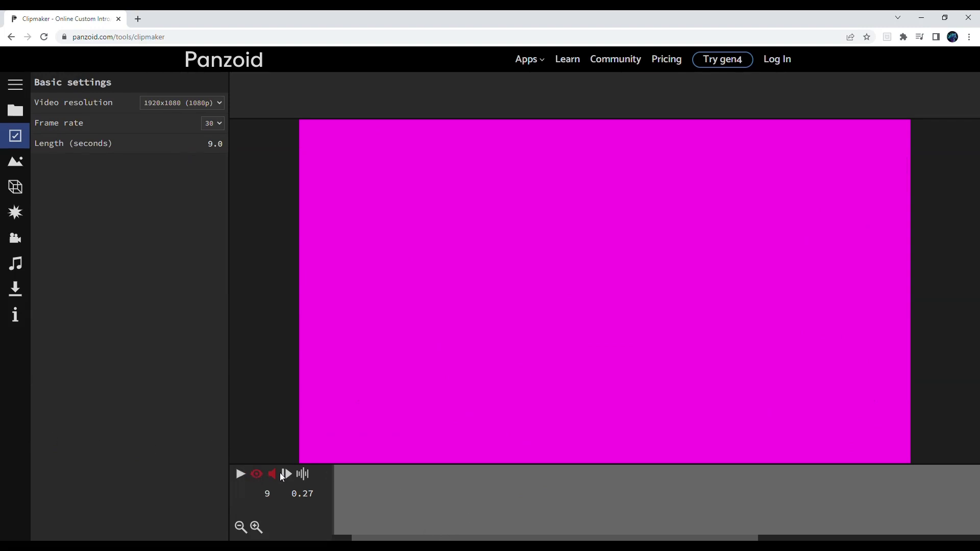
left_click(272, 474)
left_click(241, 474)
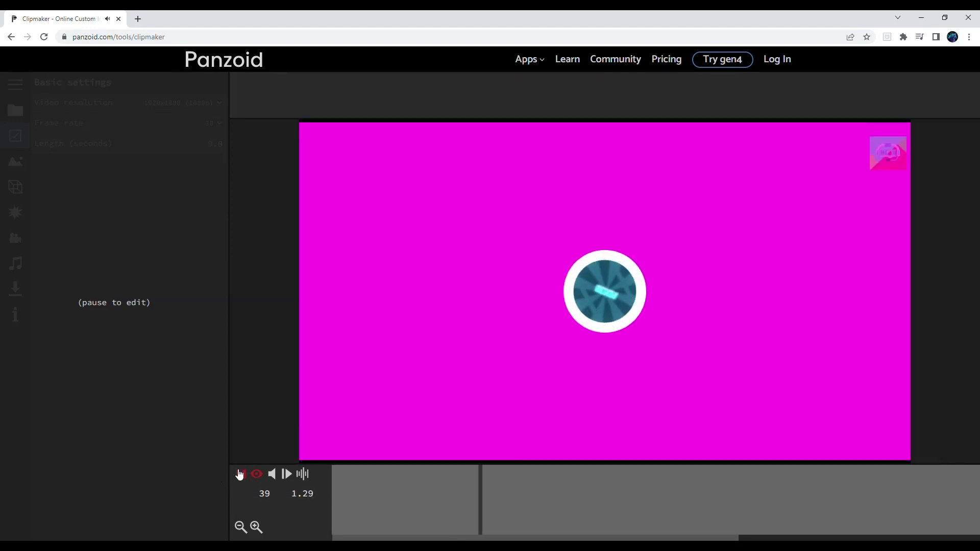
left_click(240, 474)
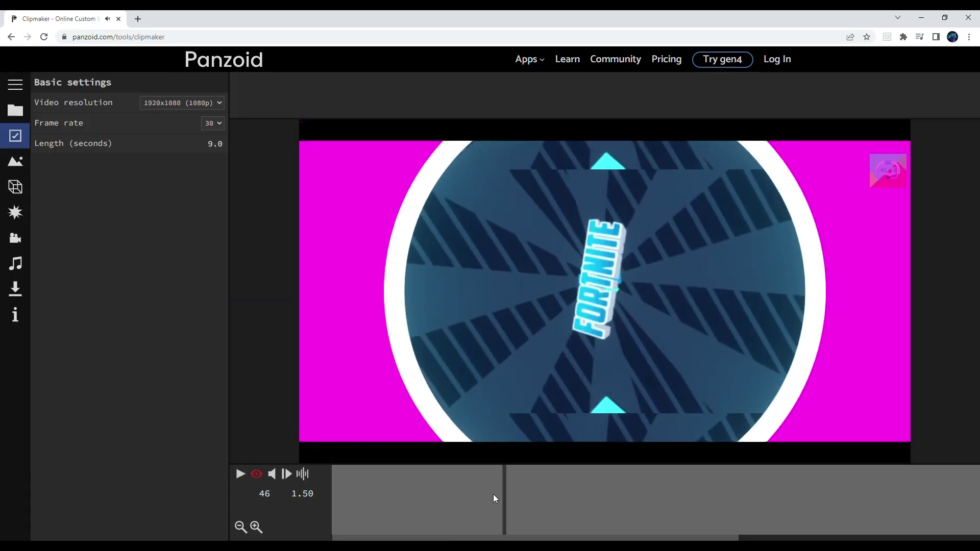
left_click_drag(401, 492, 235, 508)
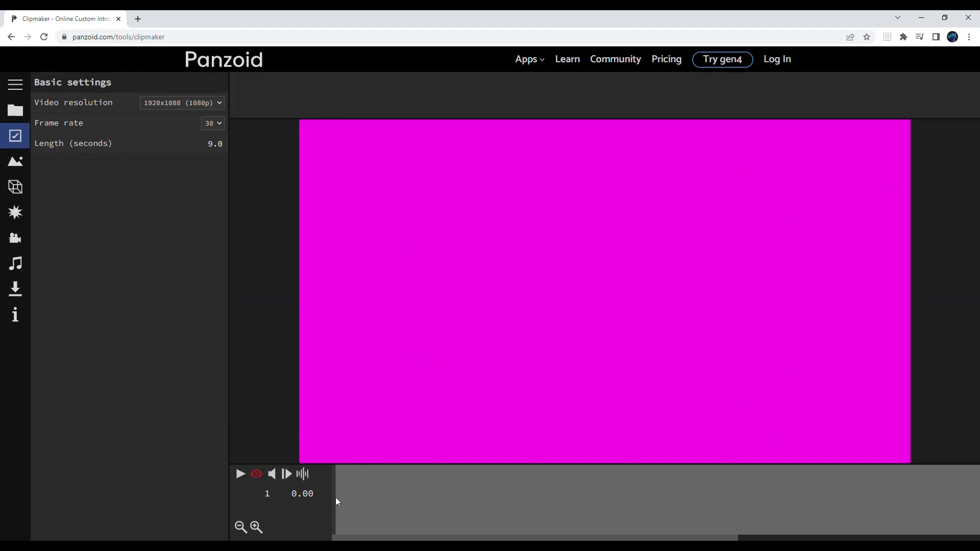
left_click_drag(336, 498, 589, 509)
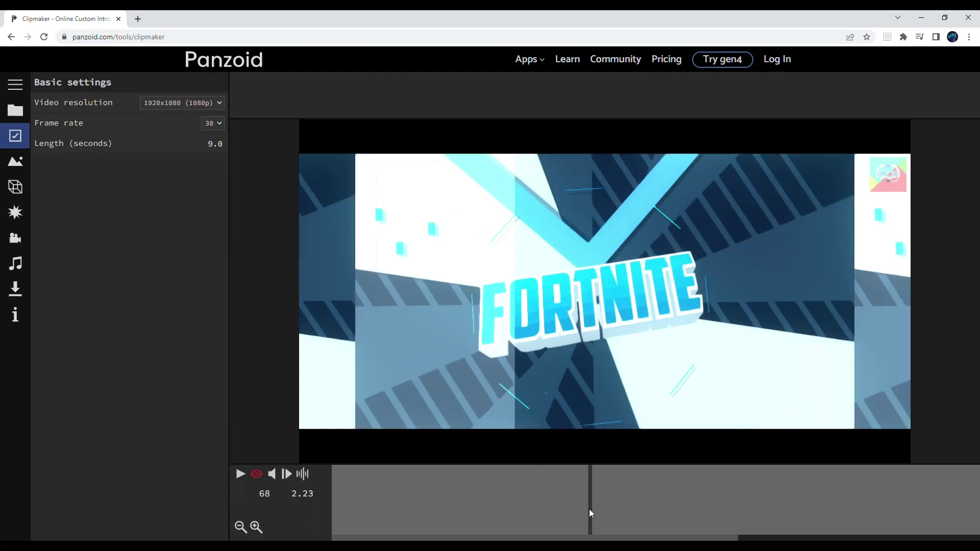
Step: Set video resolution to 3840x2160 (4k), preview to frame 155, and rewind to the start
left_click(201, 114)
left_click(244, 475)
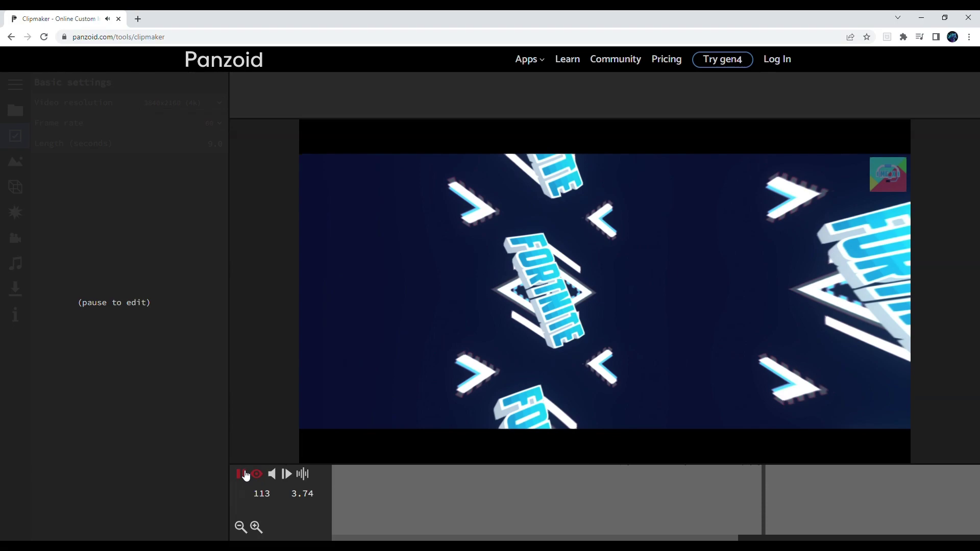
left_click(244, 475)
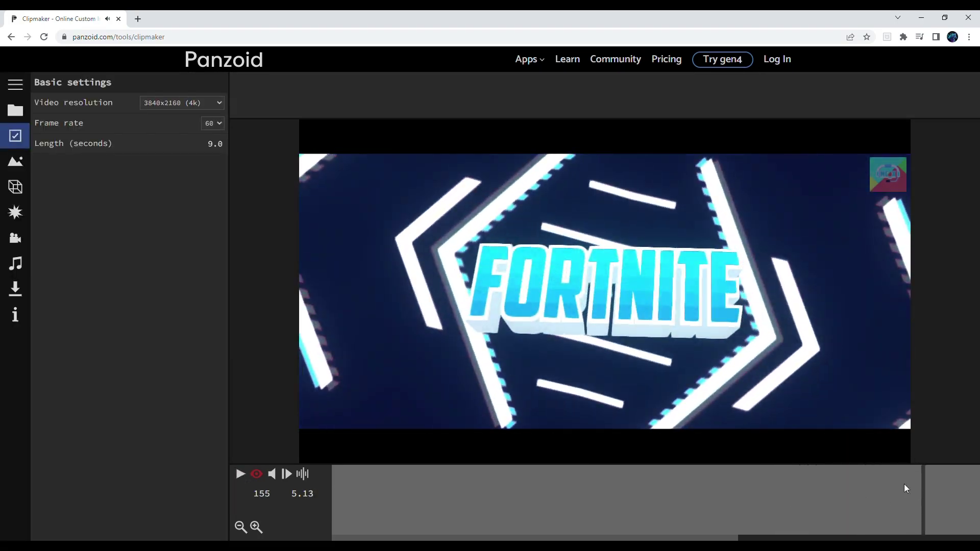
left_click_drag(926, 483, 253, 455)
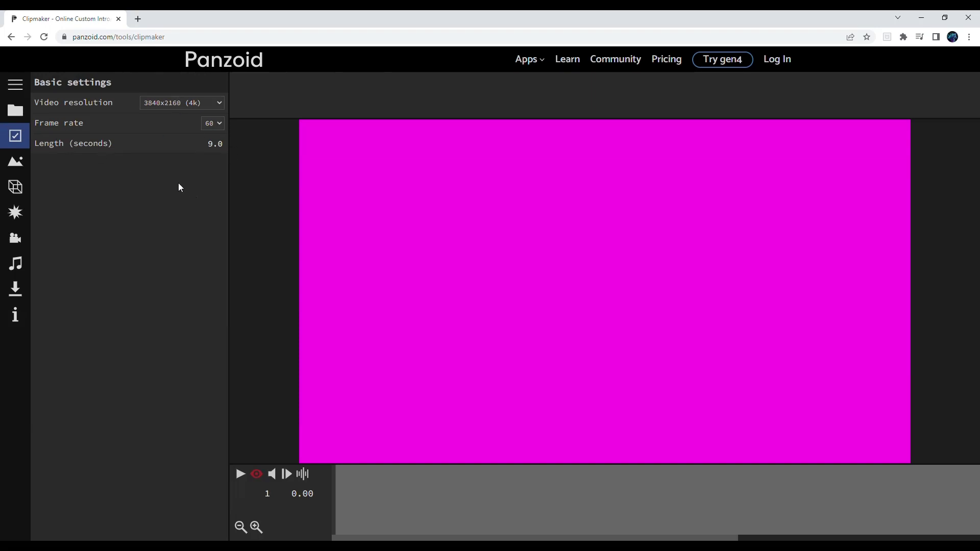
Step: Review the Scene, Objects, FX and Camera panels, ending on the audio track's fade in/out settings
left_click(17, 162)
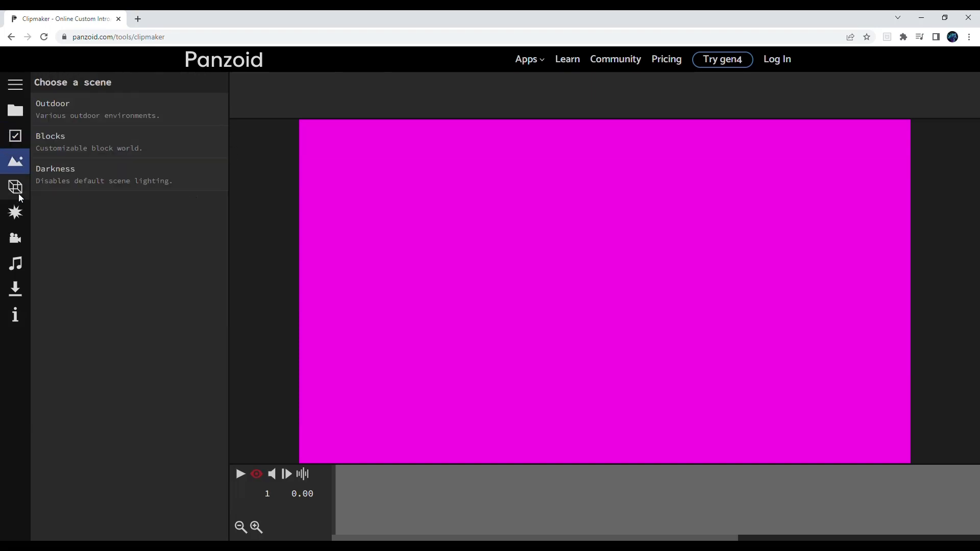
left_click(16, 189)
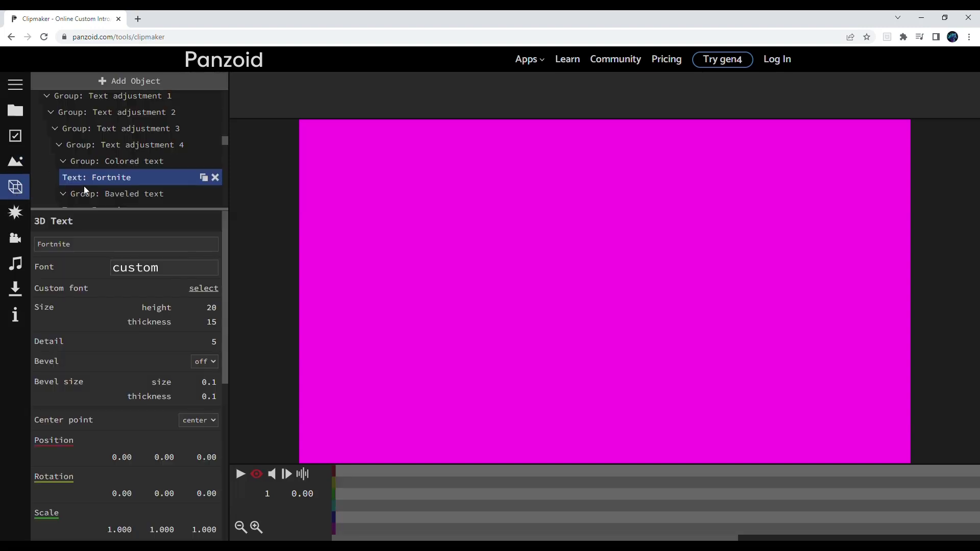
scroll(108, 194, "up", 1)
scroll(107, 194, "down", 2)
scroll(107, 193, "up", 2)
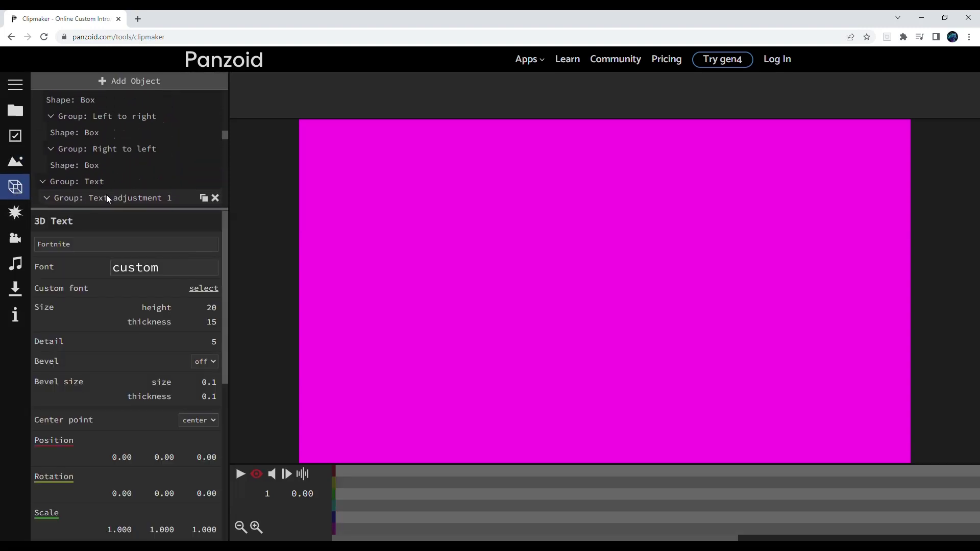
scroll(106, 195, "down", 2)
scroll(106, 192, "down", 8)
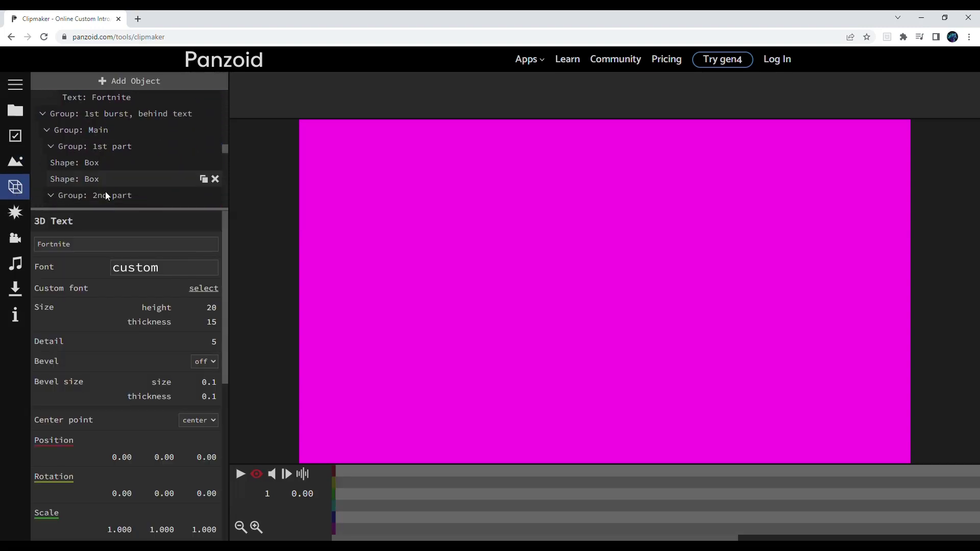
left_click(19, 223)
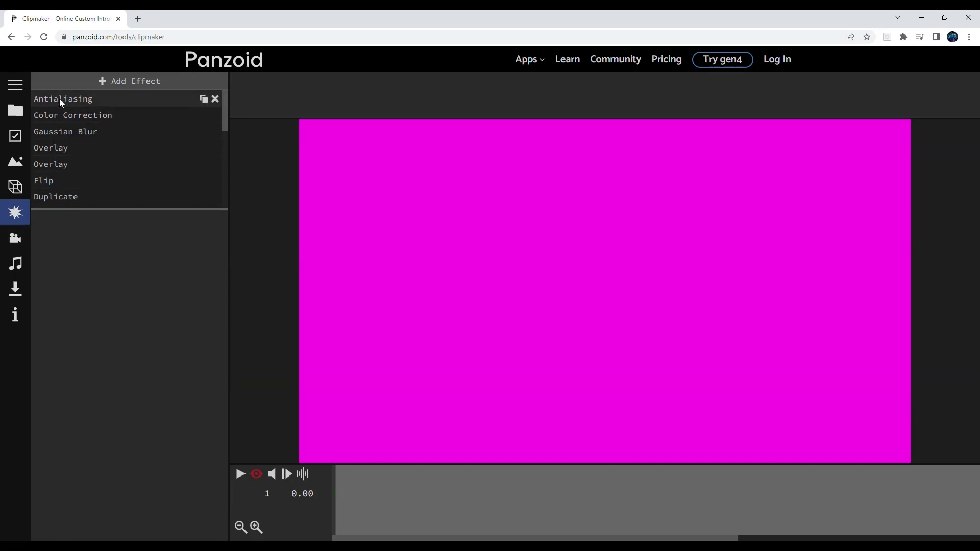
left_click(76, 131)
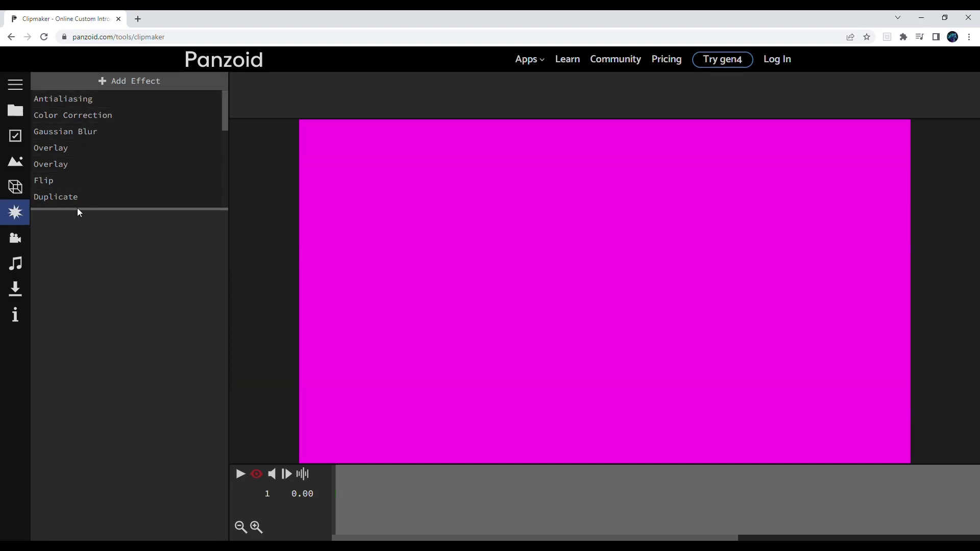
left_click(20, 238)
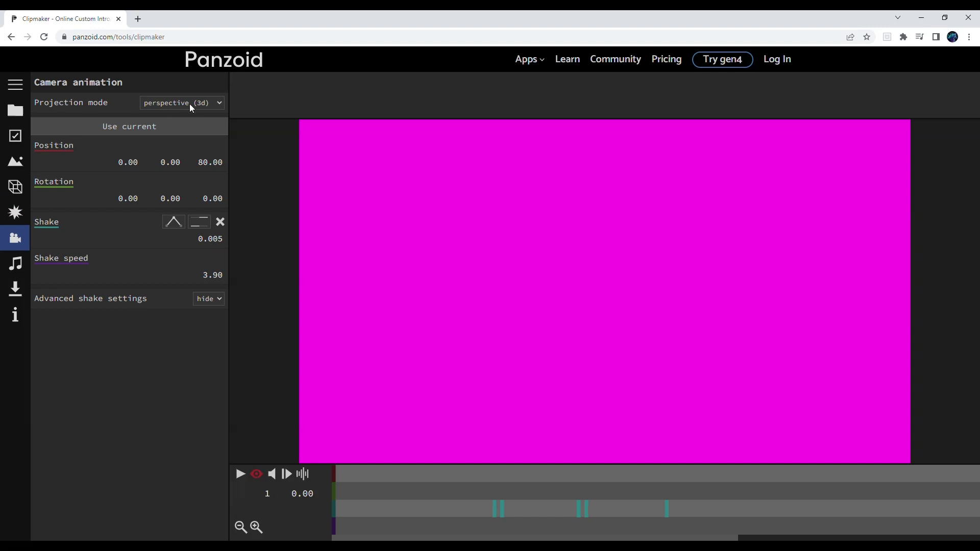
left_click(20, 262)
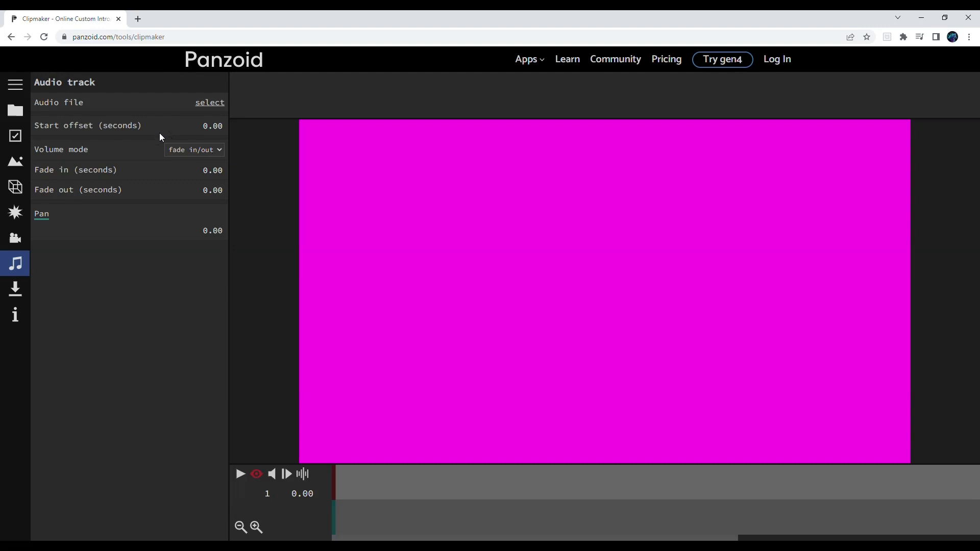
Step: Change the download mode from balanced to good quality (.webm), then return to the Objects list
left_click(21, 284)
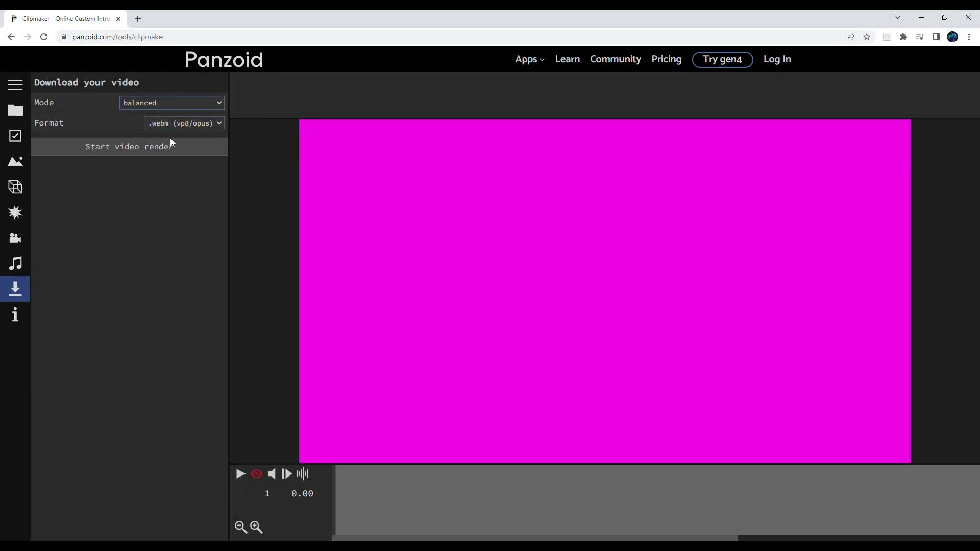
key("Down")
left_click(16, 187)
scroll(56, 159, "down", 5)
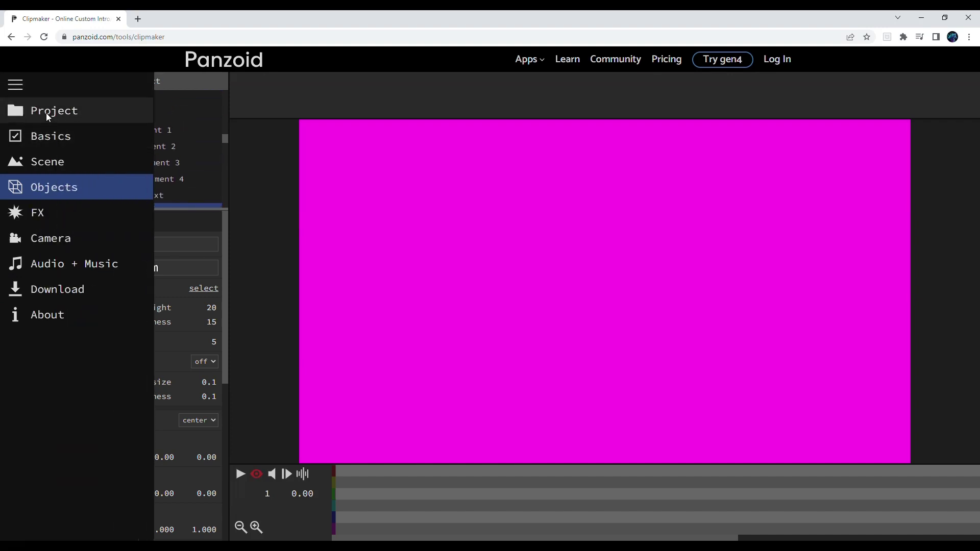
Step: Bring up the project menu with new, load, save and the starter template thumbnails
left_click(47, 113)
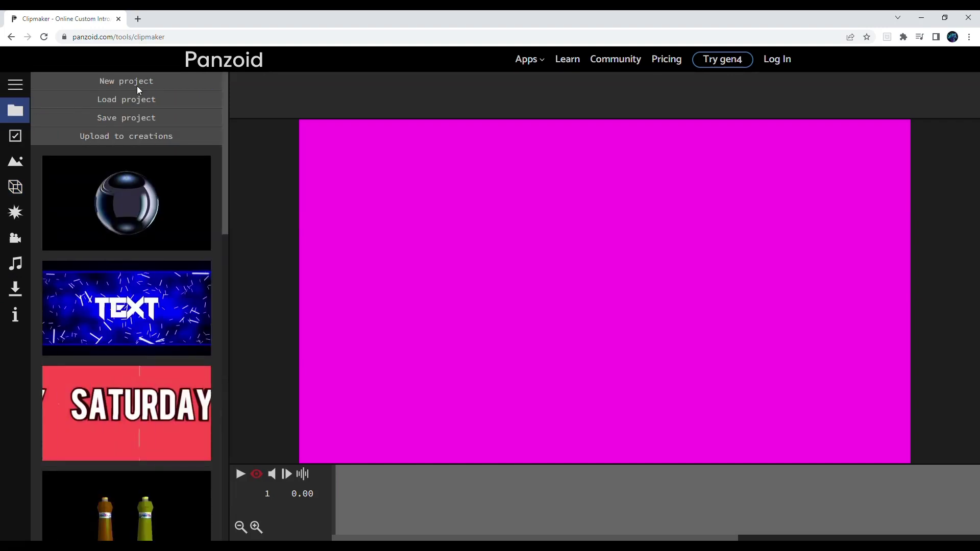
scroll(109, 127, "down", 2)
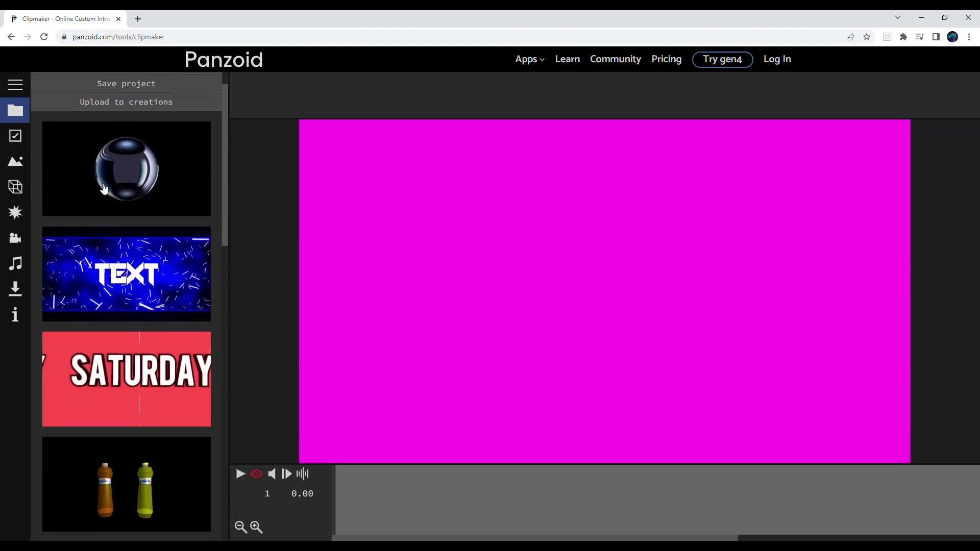
scroll(109, 127, "up", 2)
left_click(16, 187)
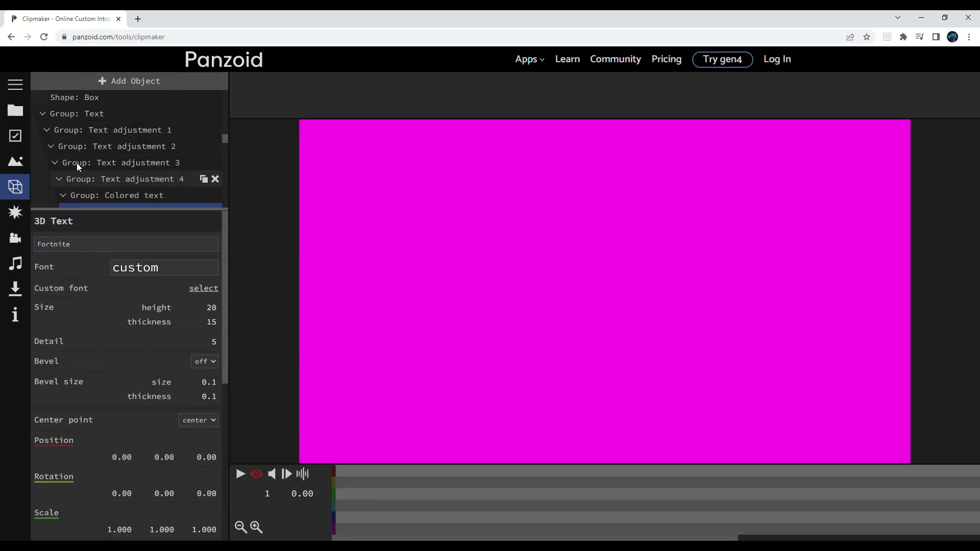
scroll(97, 153, "up", 10)
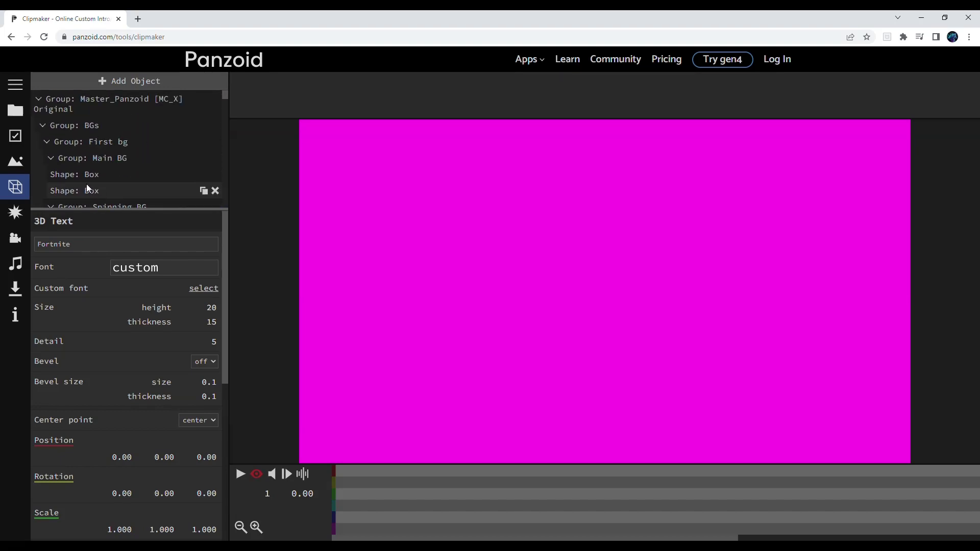
left_click(15, 111)
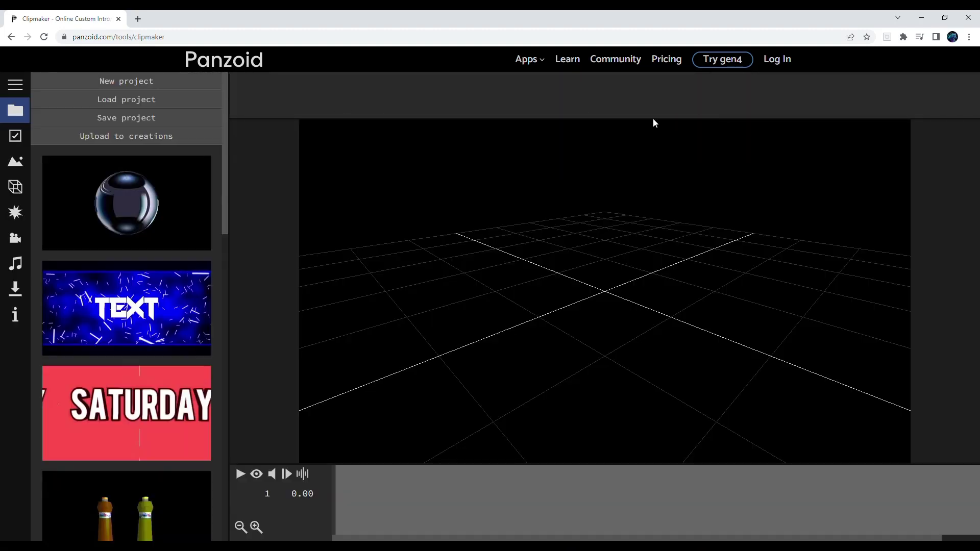
Step: Set the scene to the Outdoor environment with a sunset sky and land off
scroll(128, 255, "down", 2)
left_click_drag(326, 258, 746, 270)
left_click(15, 161)
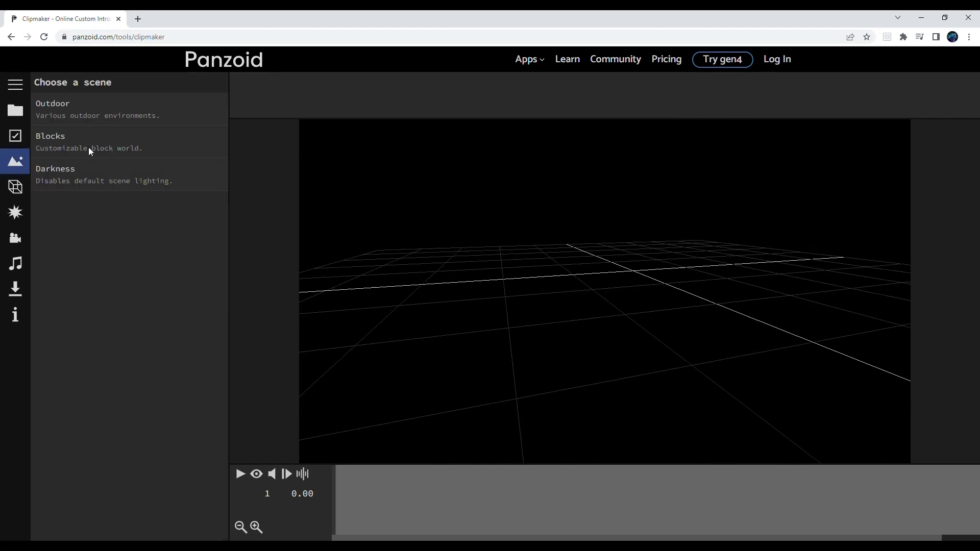
left_click(91, 114)
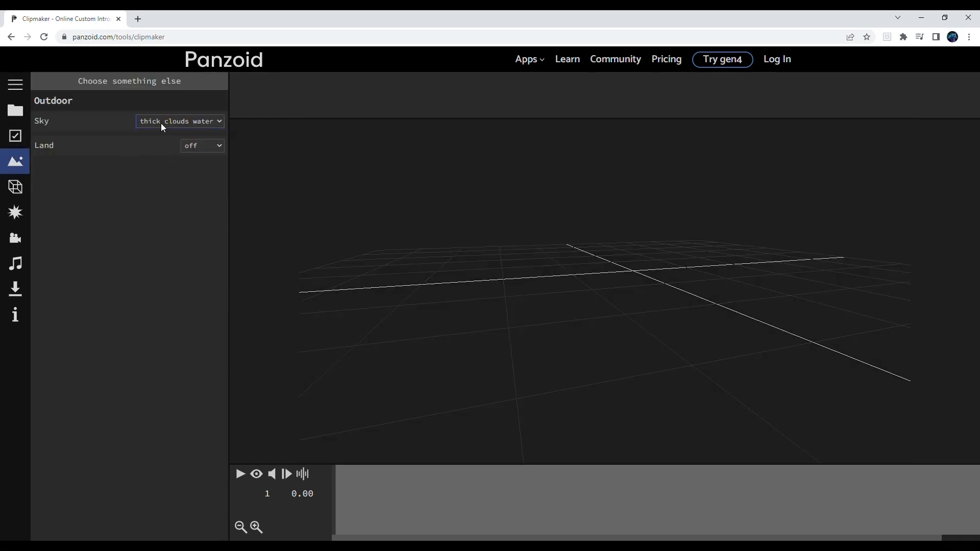
key("Up")
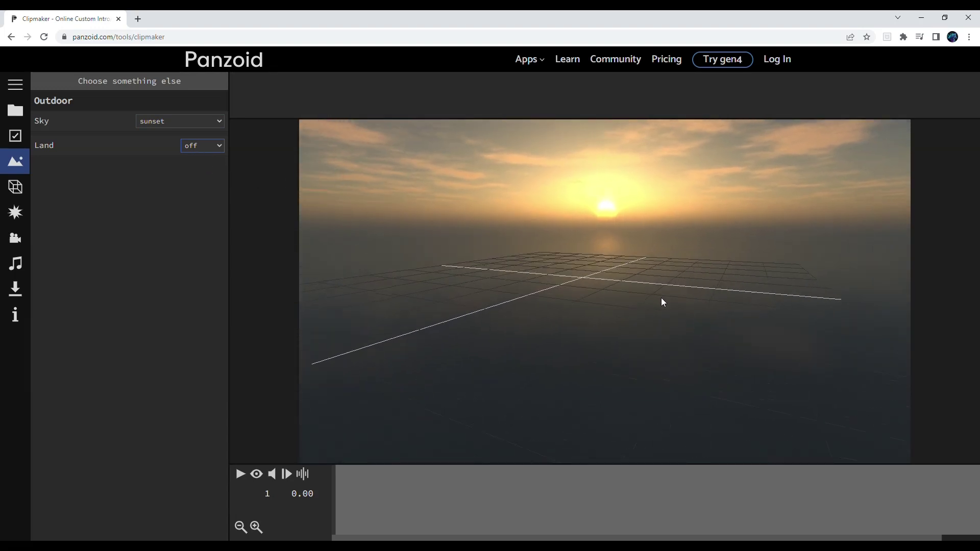
Step: Add a 3D text object and adjust its position and rotation (-45.40) to face the camera
left_click(12, 179)
left_click(114, 86)
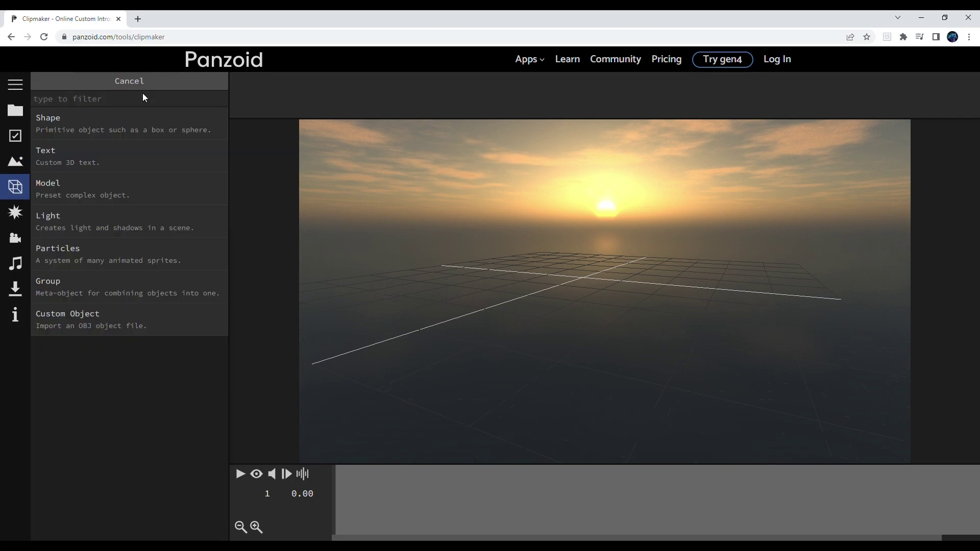
left_click(94, 159)
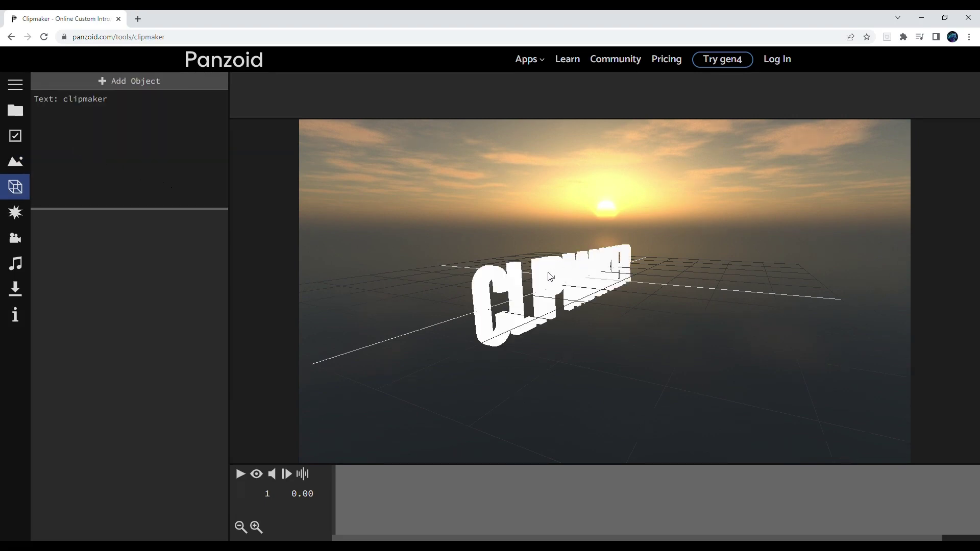
left_click(113, 99)
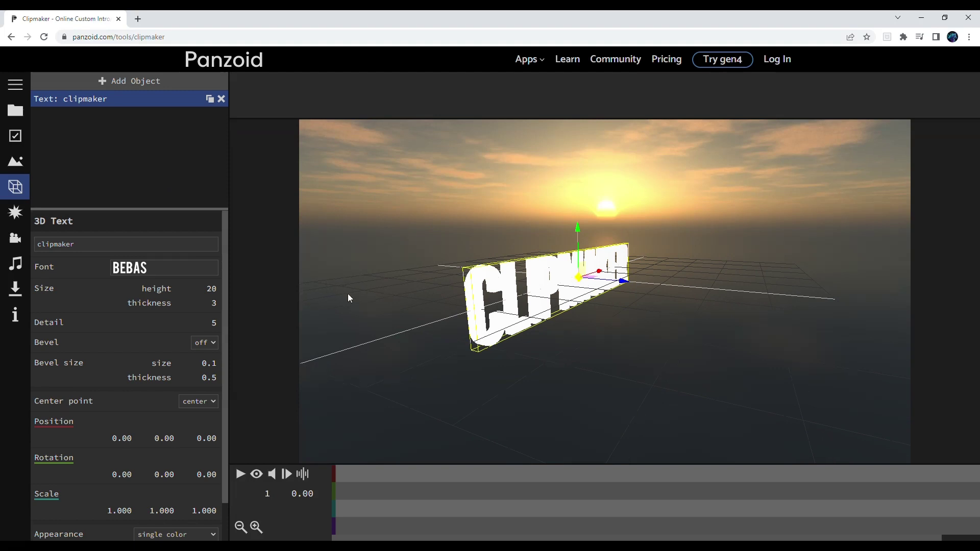
left_click_drag(124, 443, 212, 445)
mouse_move(136, 476)
left_mouse_down()
mouse_move(56, 467)
mouse_move(137, 486)
left_mouse_up()
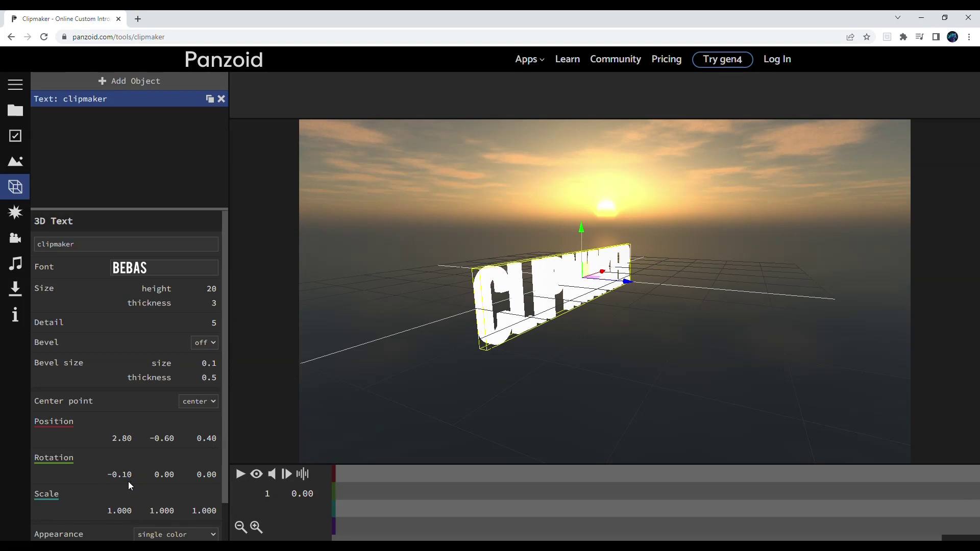
left_click_drag(153, 477, 30, 405)
left_click_drag(169, 474, 128, 417)
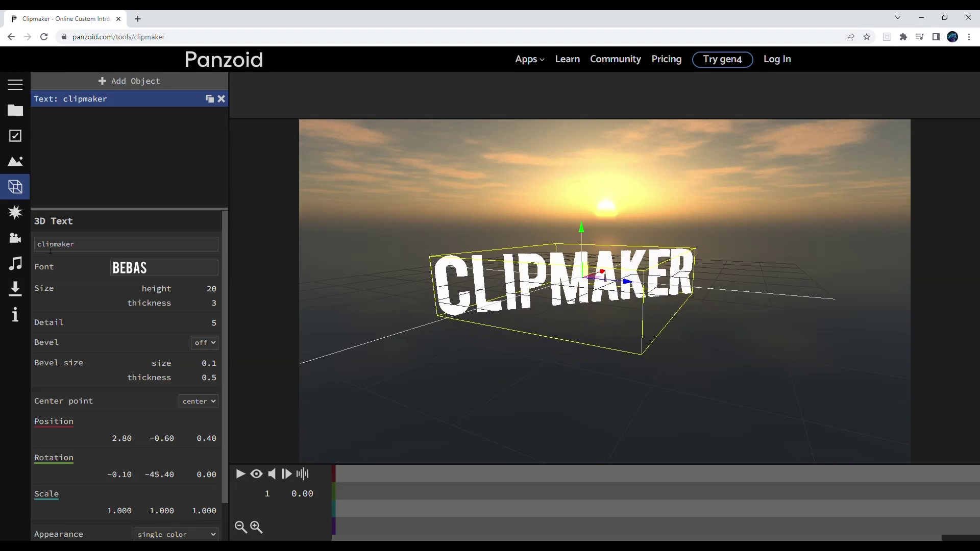
Step: Replace the 'clipmaker' wording with 'MMJ PLayz'
double_click(86, 247)
key("BackSpace")
type("MMJ PLayz")
key("Return")
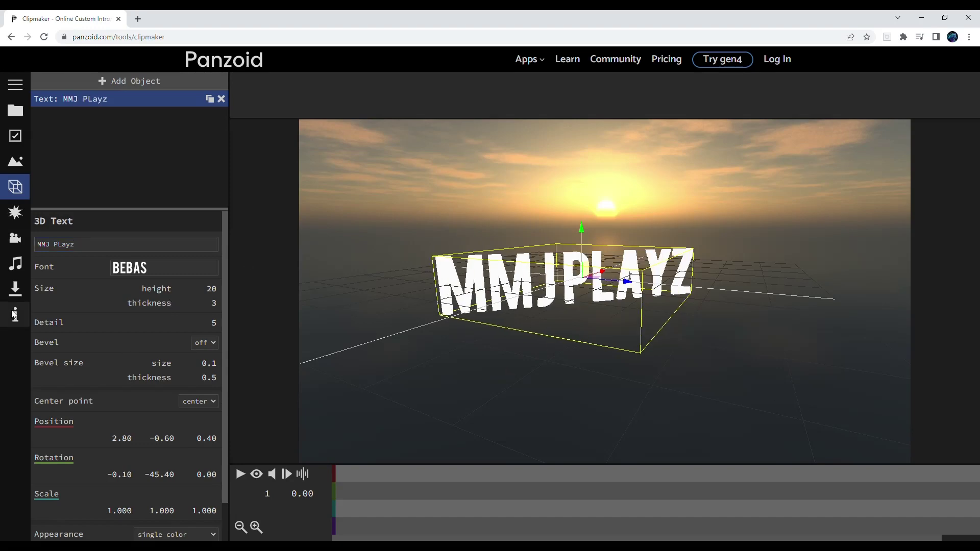
Step: Switch the text to the adolphus font with detail 200 and thickness 11
left_click(125, 268)
left_click(149, 301)
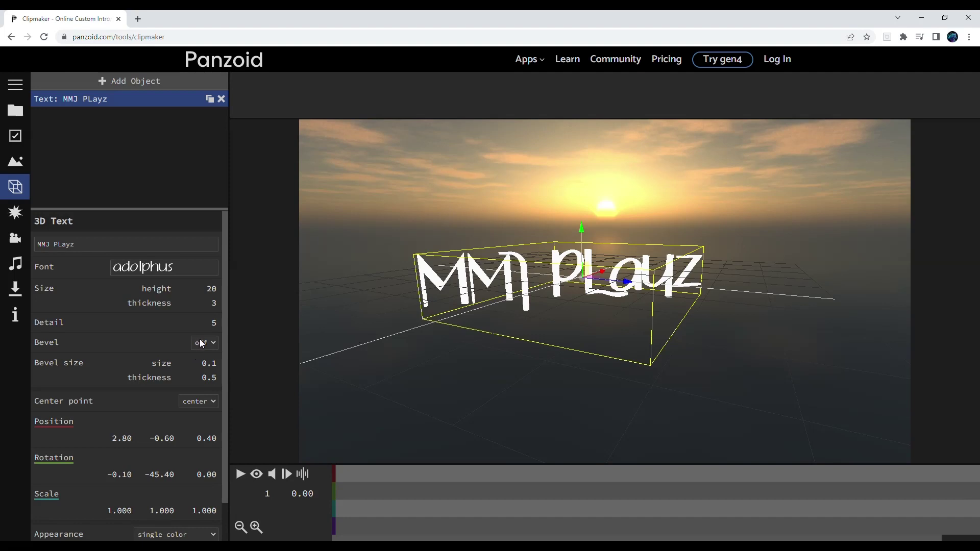
left_click_drag(207, 327, 276, 306)
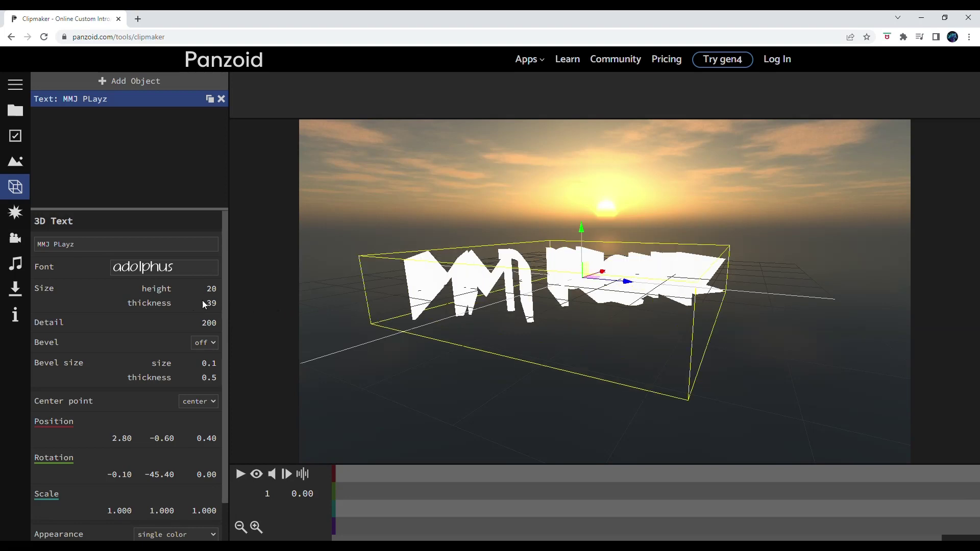
left_click_drag(203, 305, 213, 304)
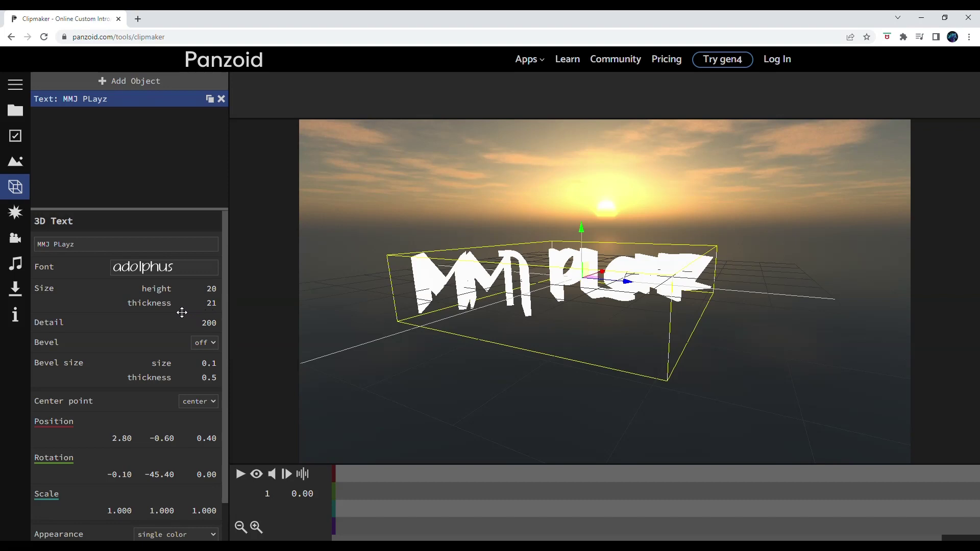
left_click_drag(182, 312, 209, 311)
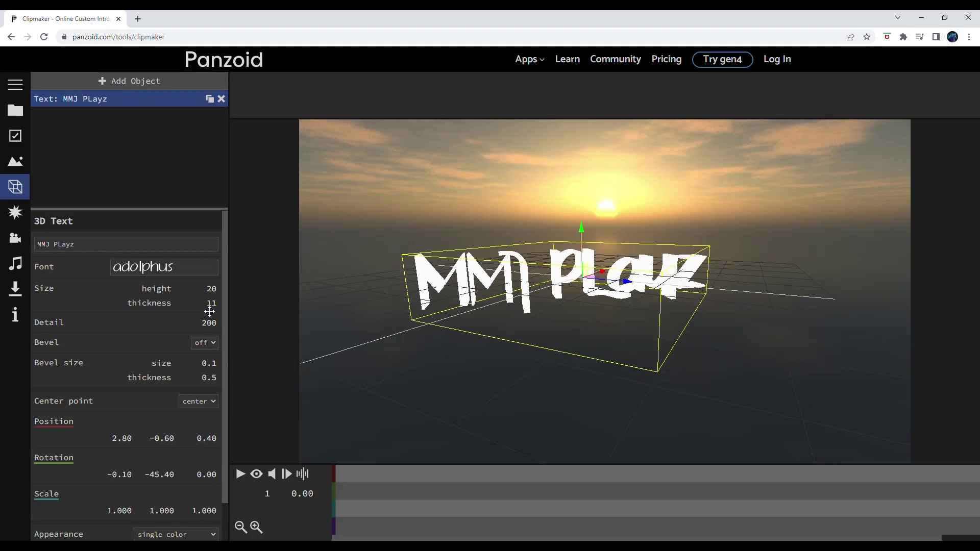
Step: Colour the text golden orange (#c7992b), replacing an interim green shade
scroll(153, 376, "down", 1)
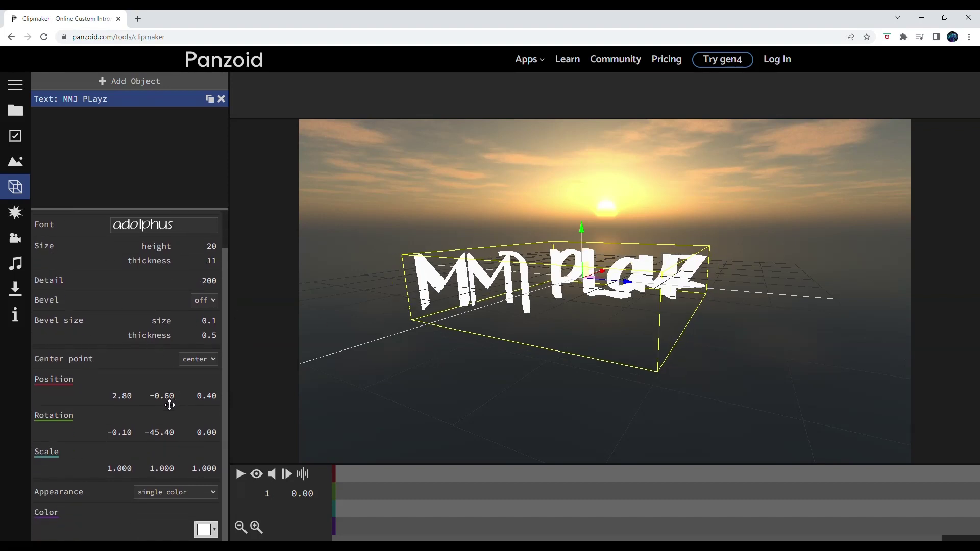
left_click(204, 529)
left_click_drag(379, 453, 381, 430)
left_click(356, 427)
left_click(374, 509)
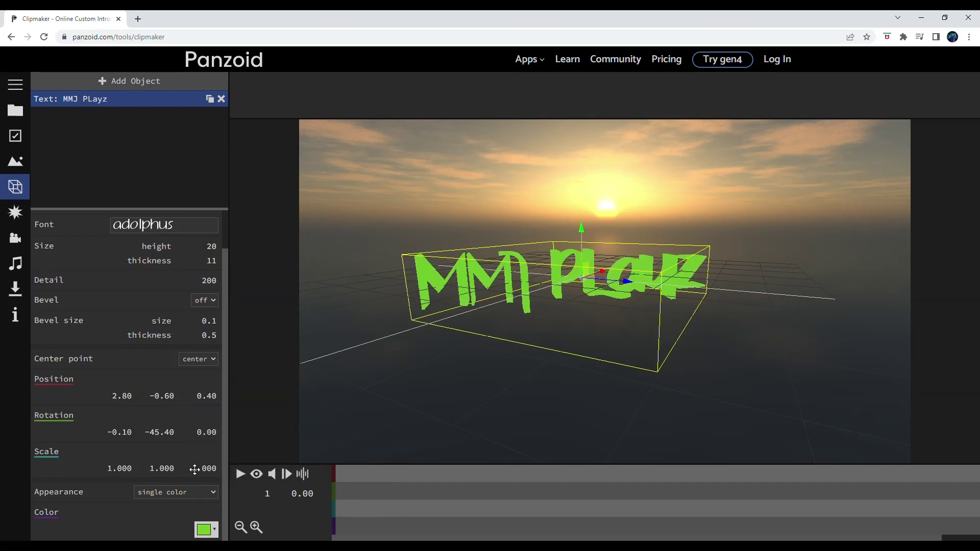
left_click(214, 530)
left_click(390, 421)
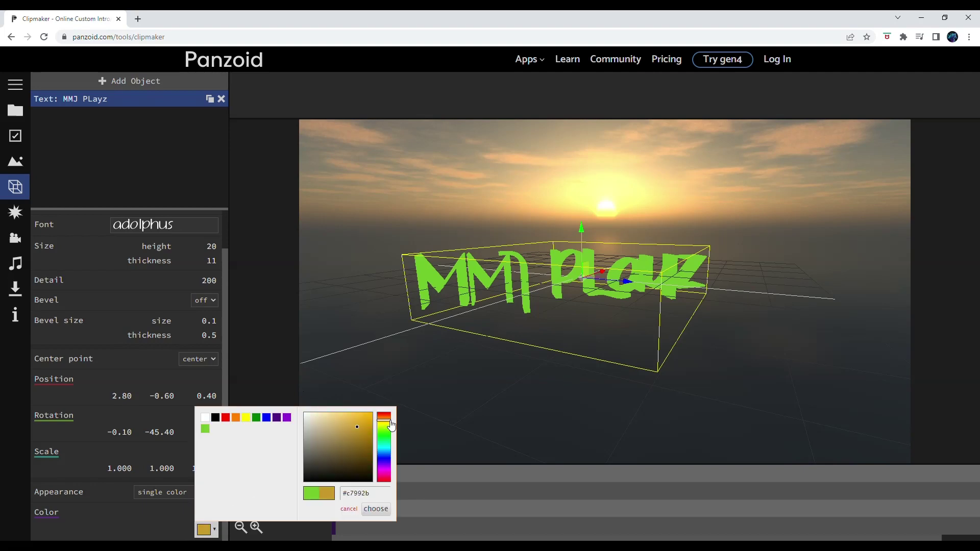
left_click(376, 509)
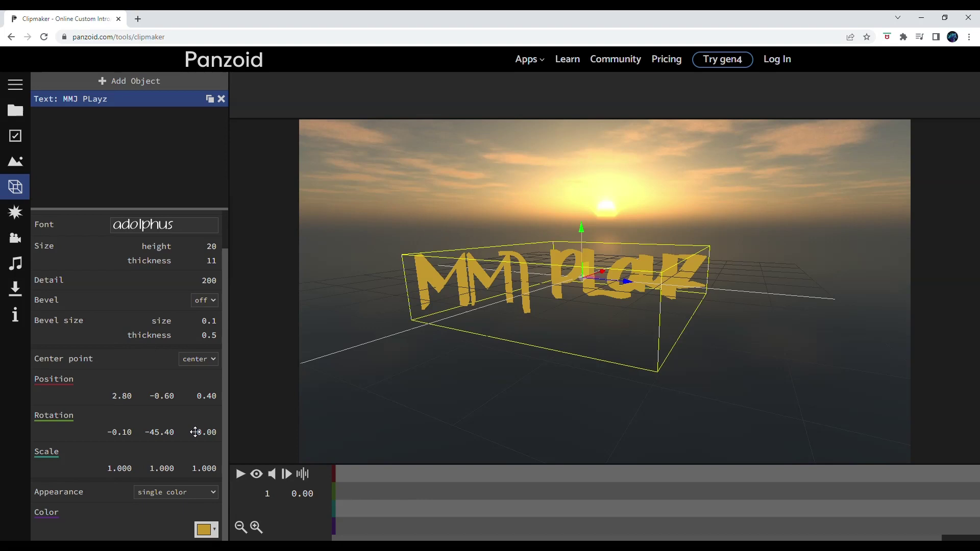
scroll(178, 391, "up", 1)
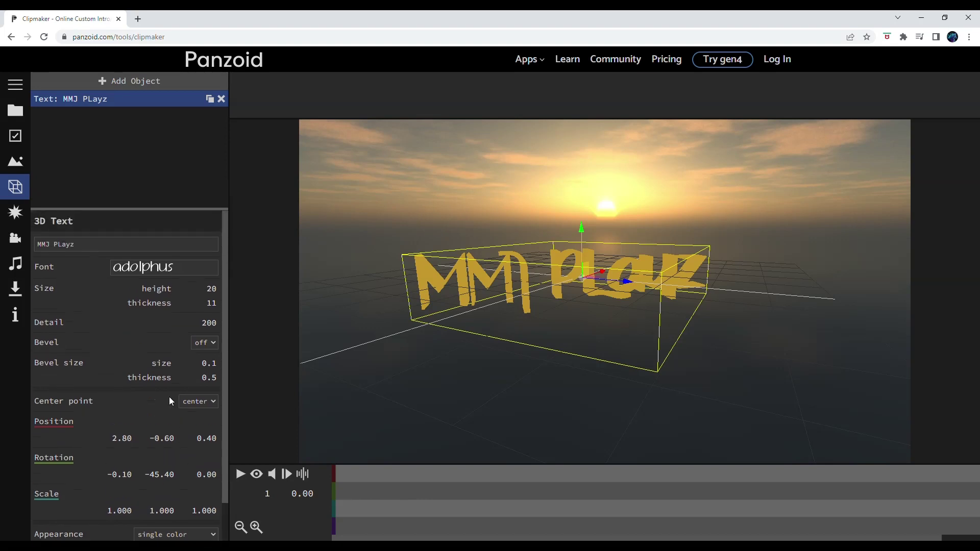
Step: Add a Particles object around the text and set the text's bevel size to 0.2
left_click(104, 80)
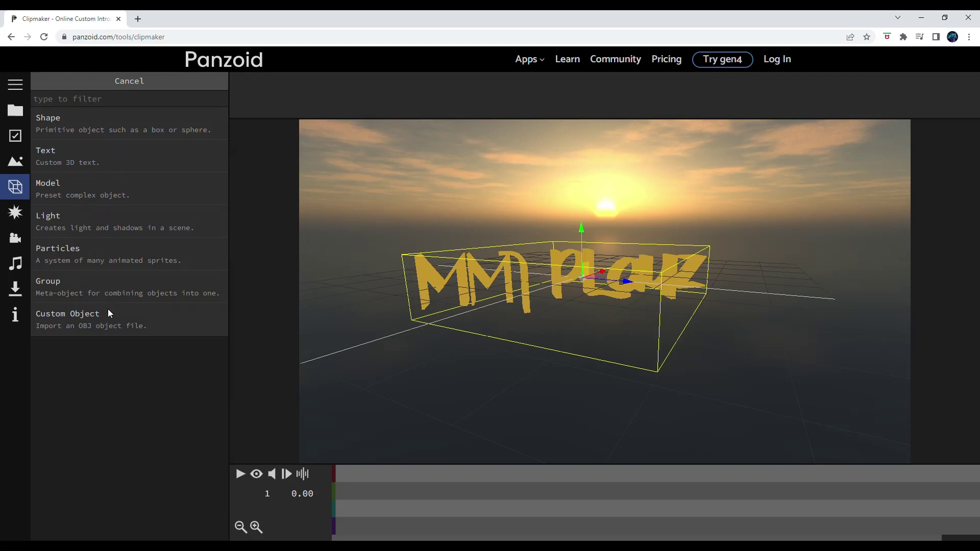
left_click(102, 256)
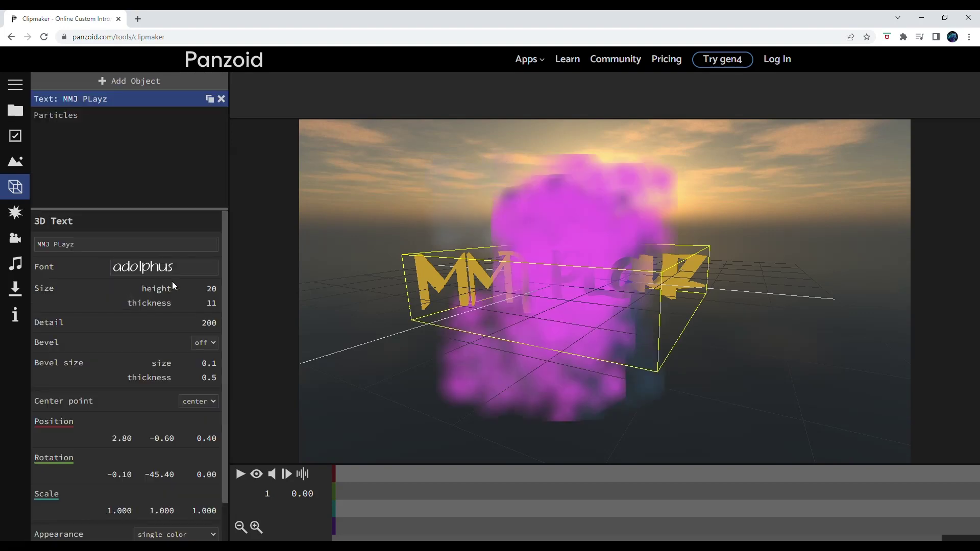
left_click_drag(579, 317, 494, 335)
left_click_drag(393, 300, 423, 308)
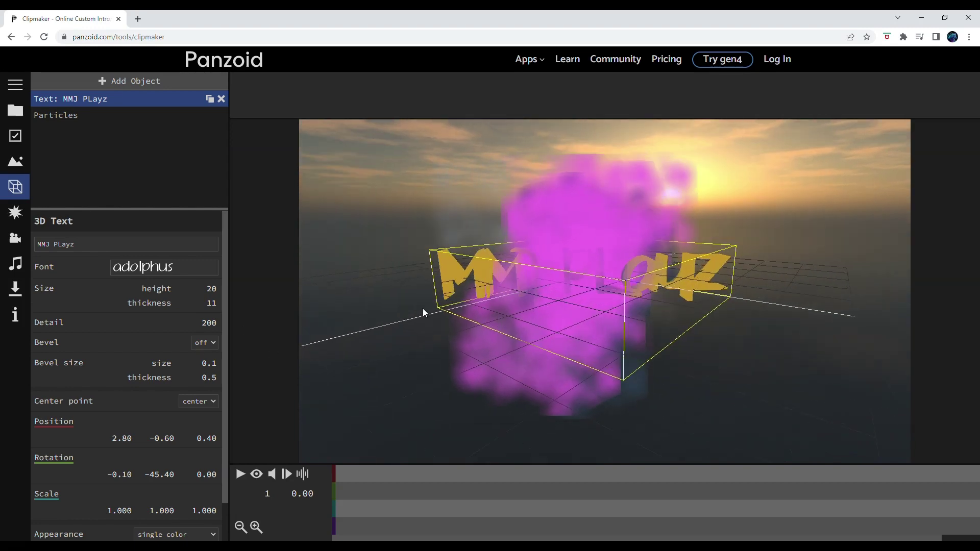
left_click_drag(200, 365, 491, 366)
Step: Remove the magenta and dark-blue stops from the particle colour gradient
left_click_drag(211, 367, 204, 363)
scroll(196, 358, "down", 1)
scroll(196, 348, "down", 1)
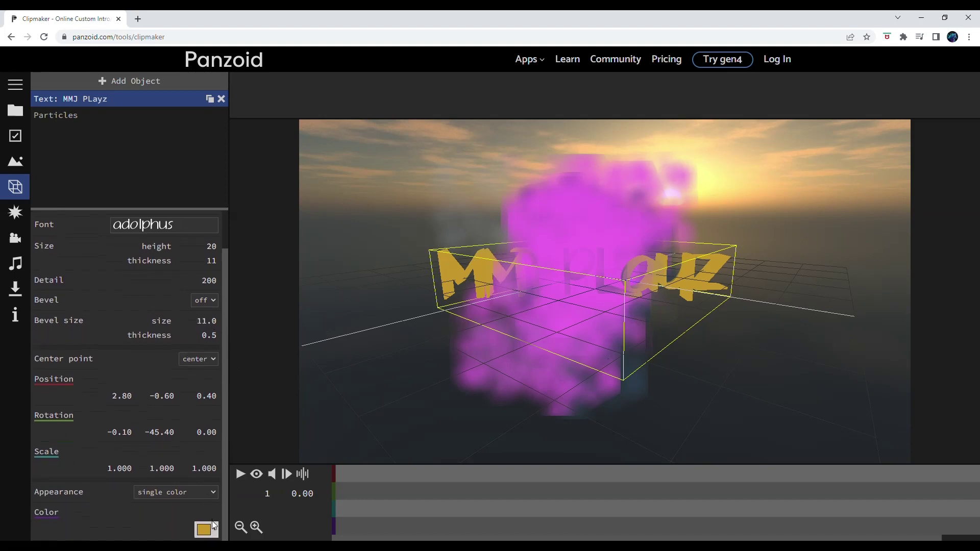
scroll(173, 418, "up", 2)
left_click(75, 115)
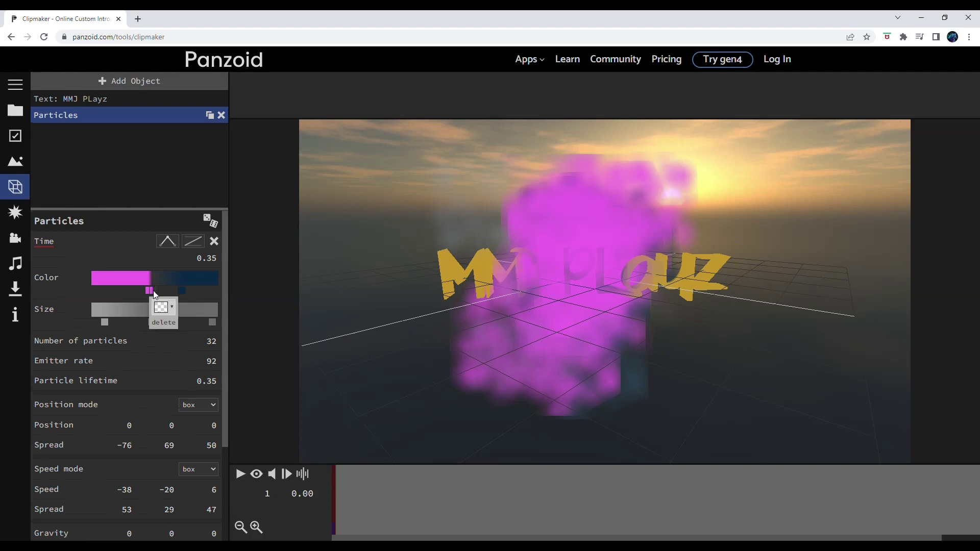
mouse_move(153, 296)
left_click(160, 322)
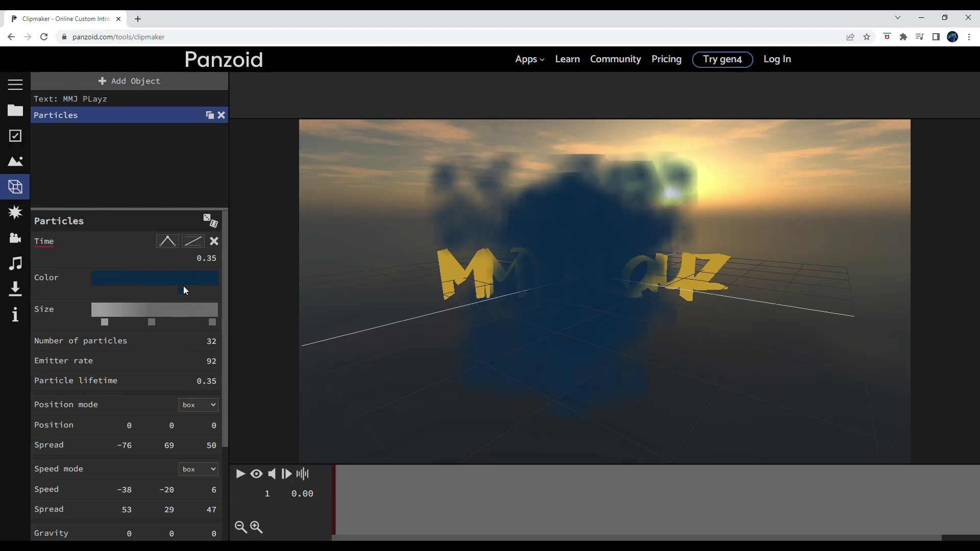
left_click(193, 329)
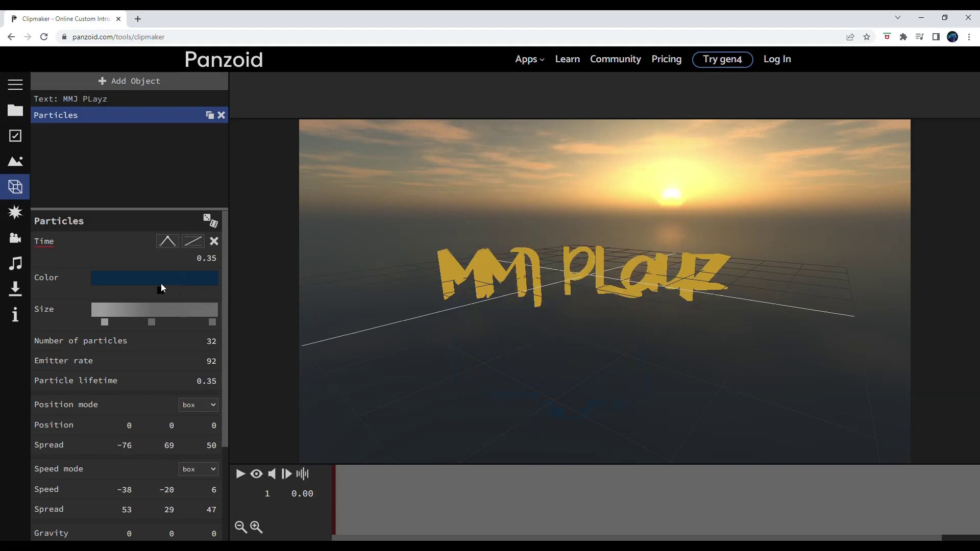
Step: Add a new gradient stop coloured pale cream (#c3c39f)
left_click(160, 289)
left_click(181, 311)
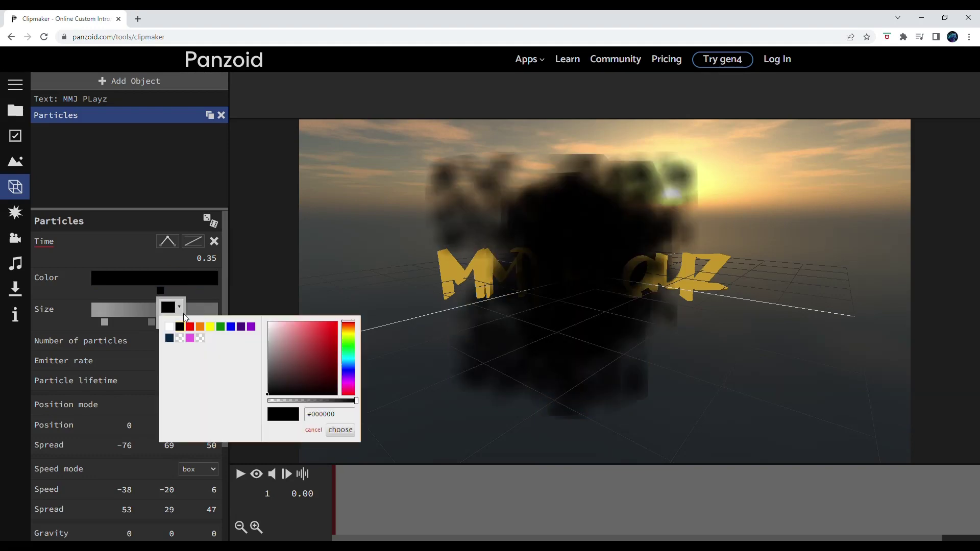
left_click(209, 327)
left_click(309, 345)
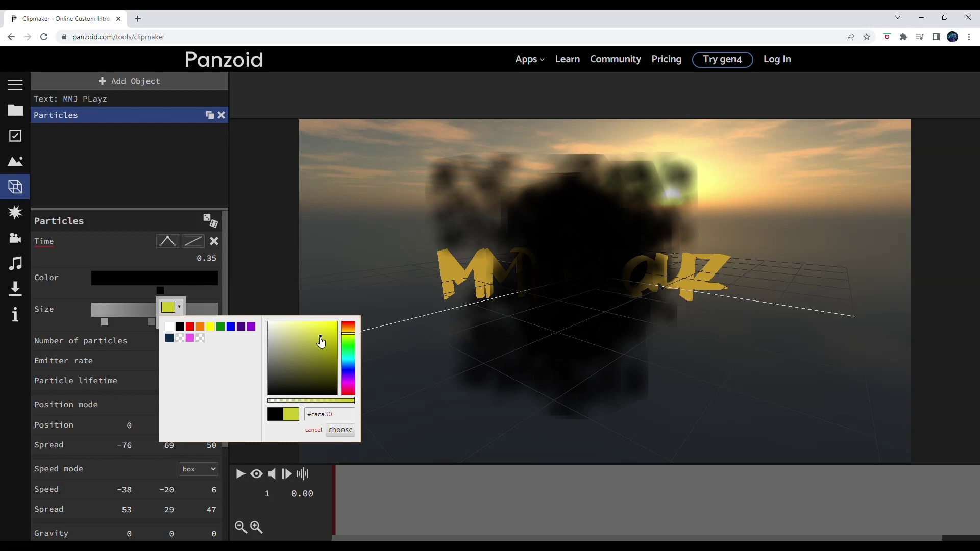
left_click(341, 430)
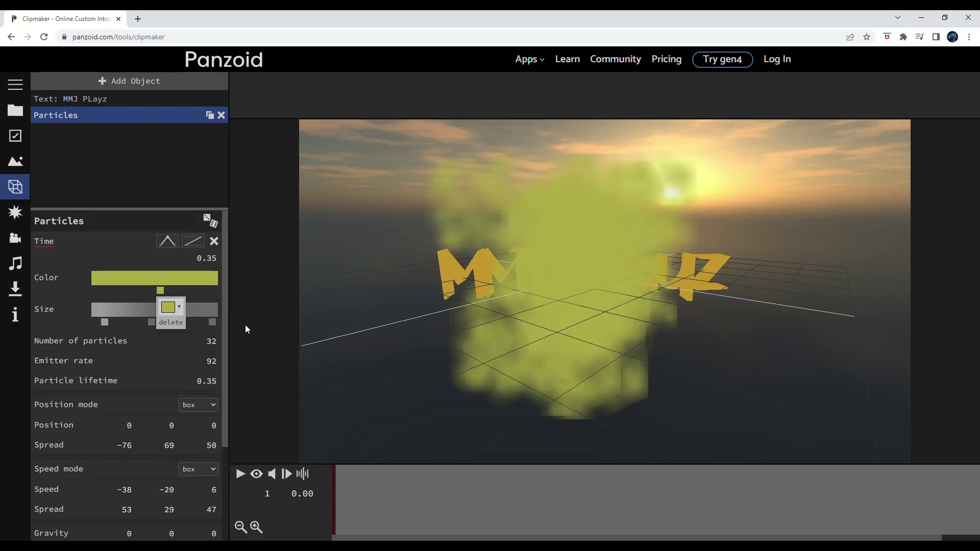
left_click(173, 307)
left_click(279, 338)
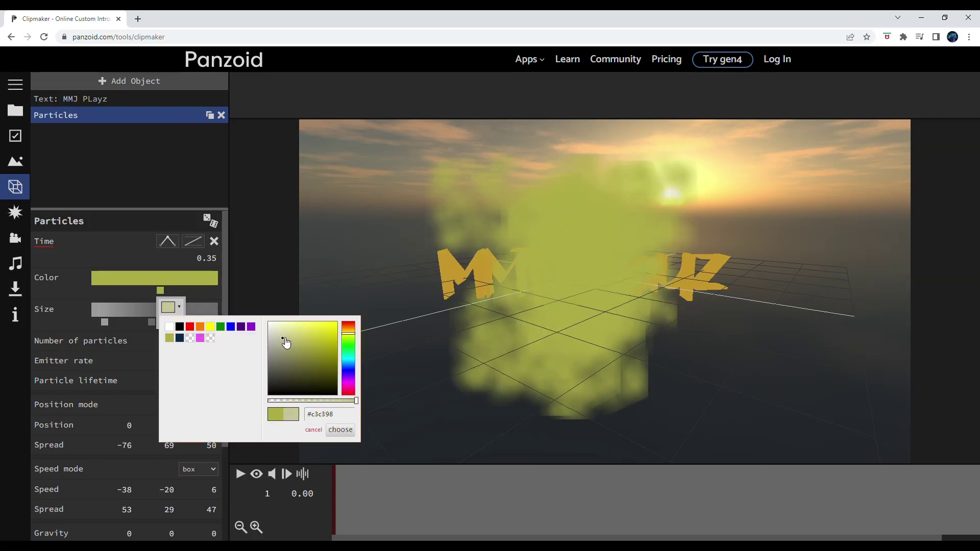
left_click(340, 430)
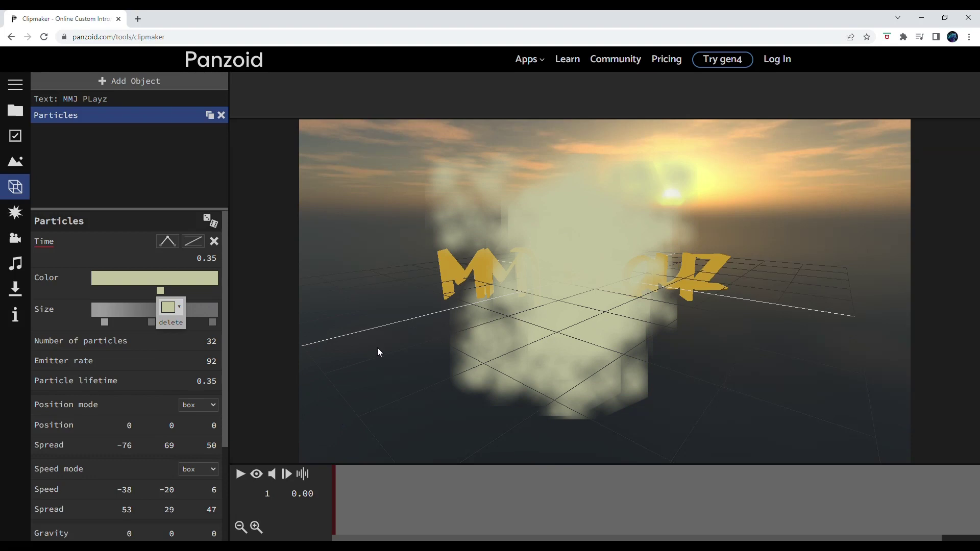
Step: Set the particle texture to dots
scroll(203, 369, "down", 3)
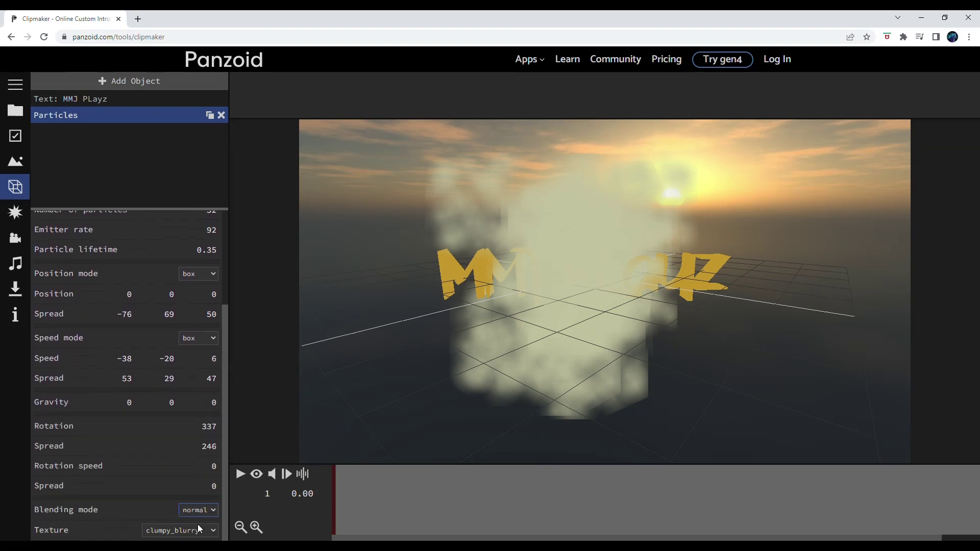
left_click(184, 511)
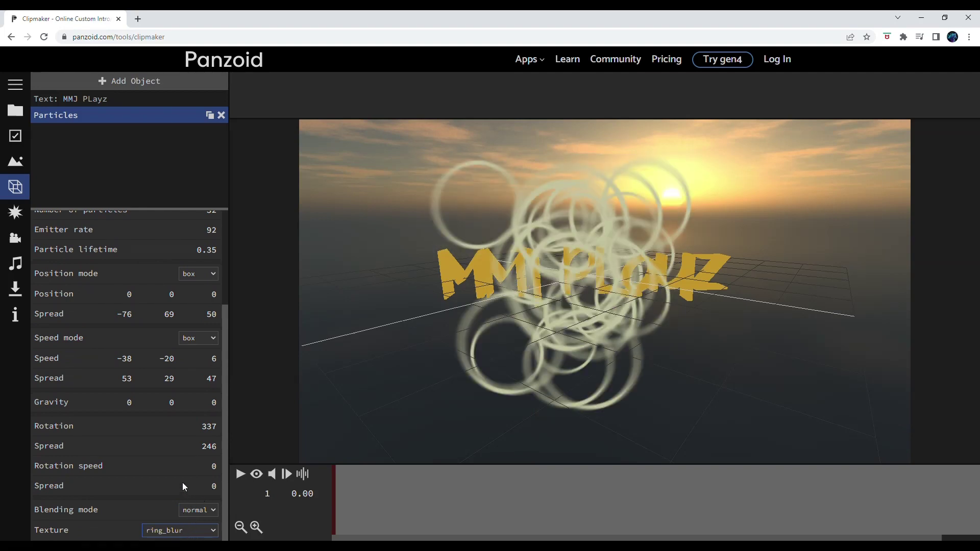
key("Up")
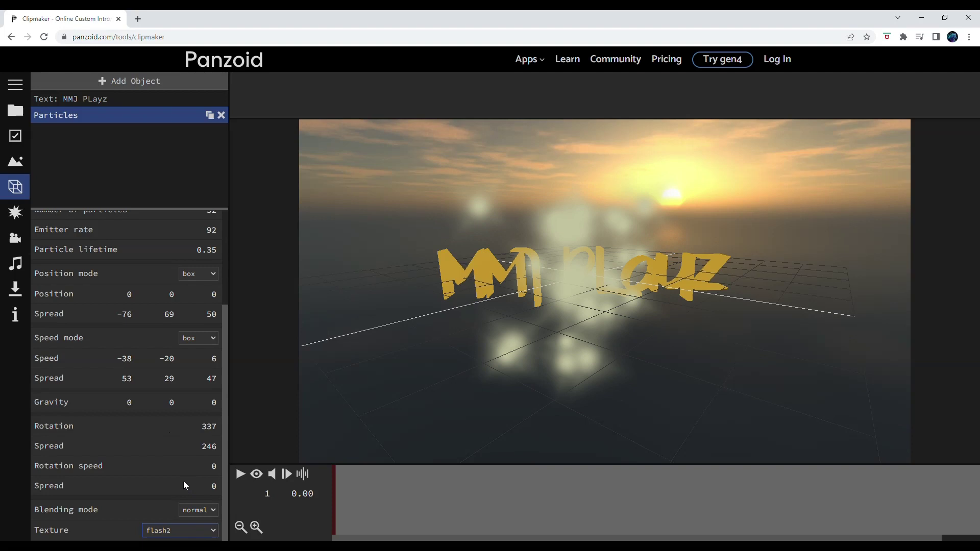
key("Up")
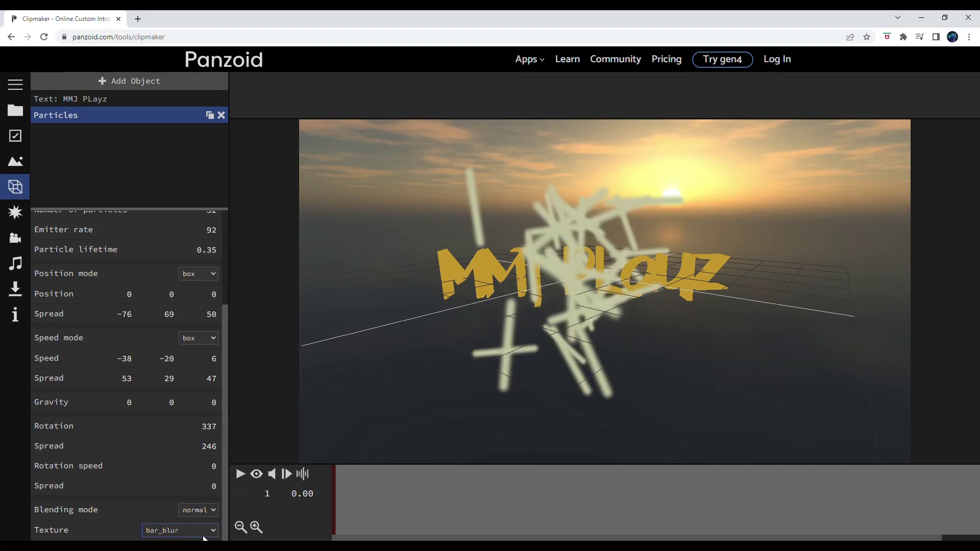
key("Up")
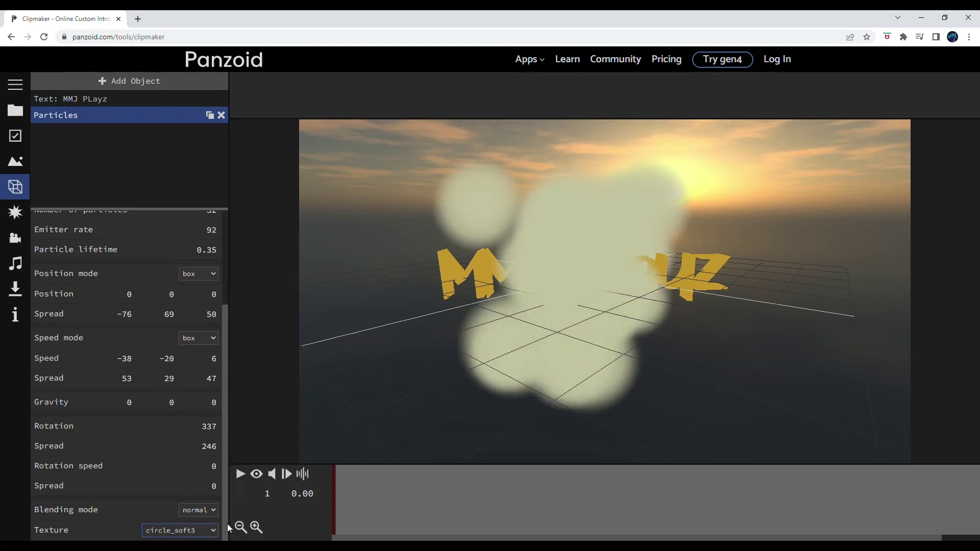
key("Up")
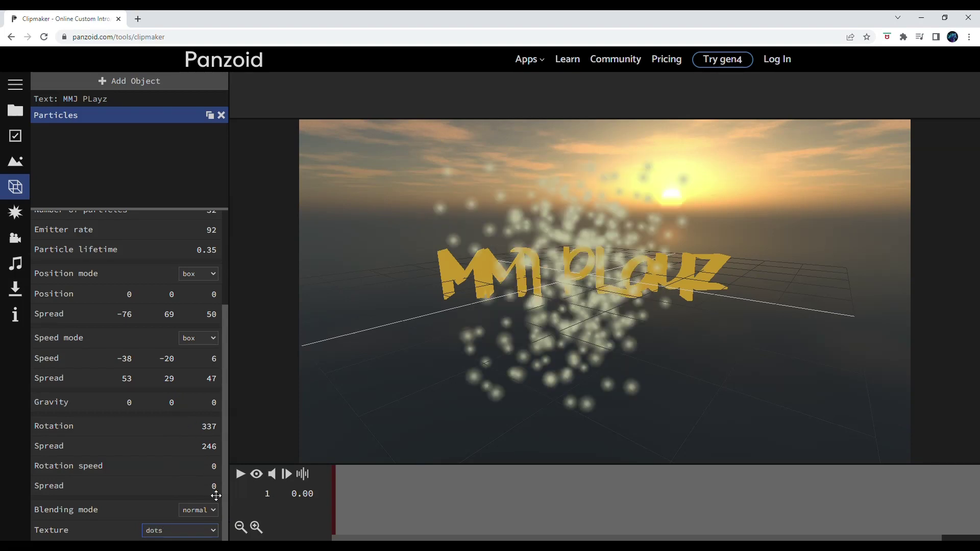
Step: Keep the particle time easing linear, then play, pause and rewind the preview
scroll(132, 361, "up", 5)
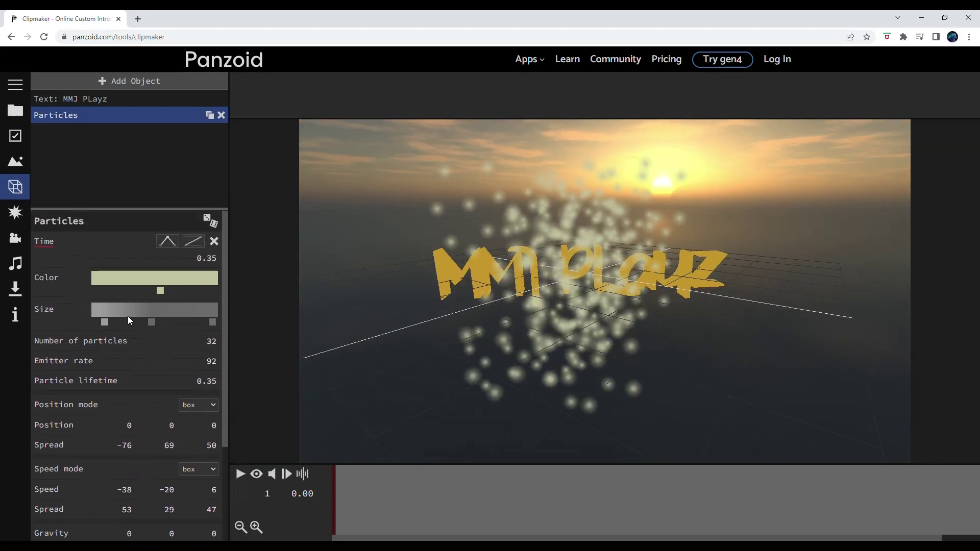
left_click(168, 241)
left_click(193, 241)
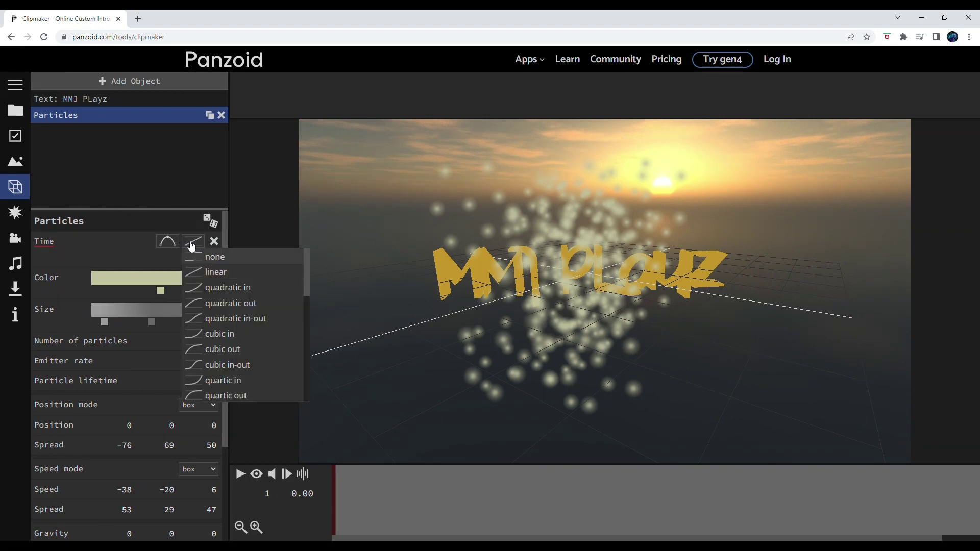
left_click(209, 273)
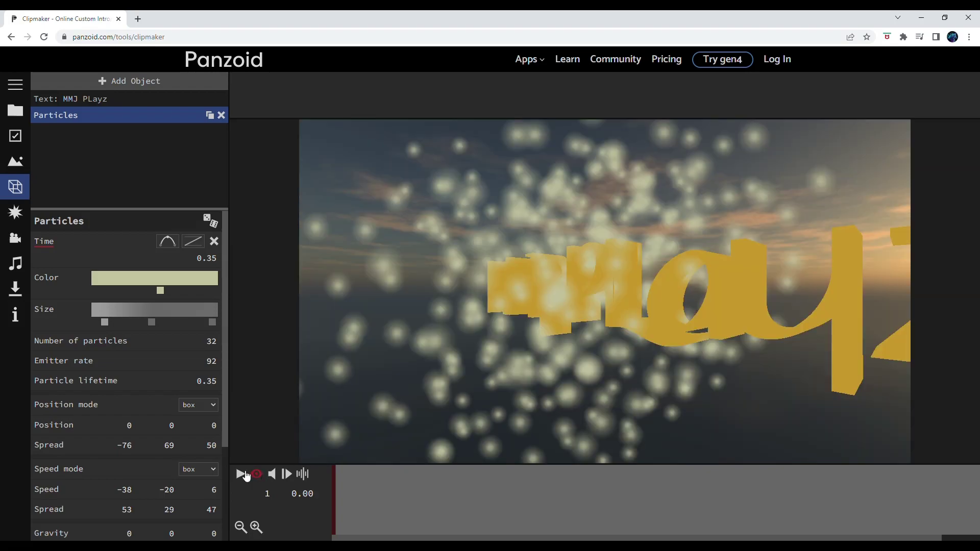
left_click(240, 475)
left_click(241, 475)
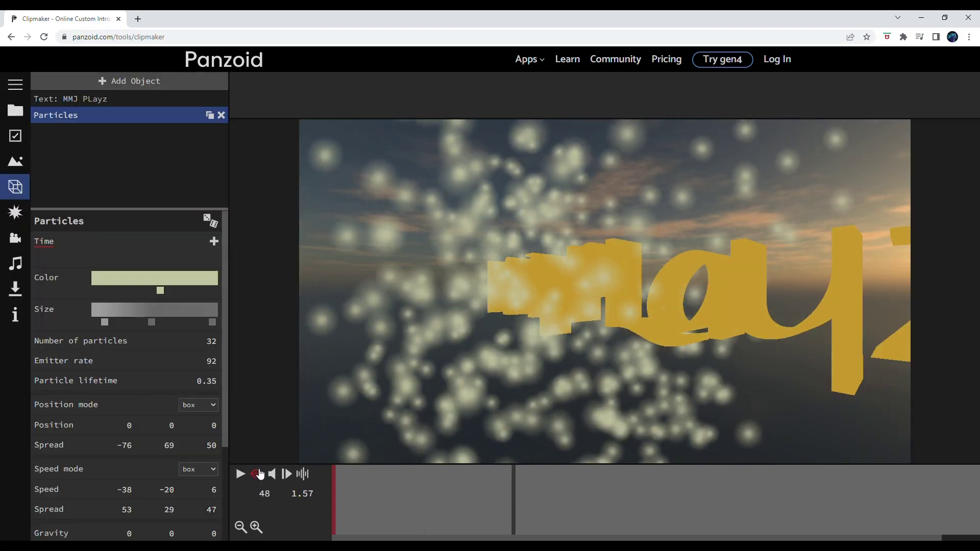
left_click(264, 475)
left_click_drag(510, 500, 335, 503)
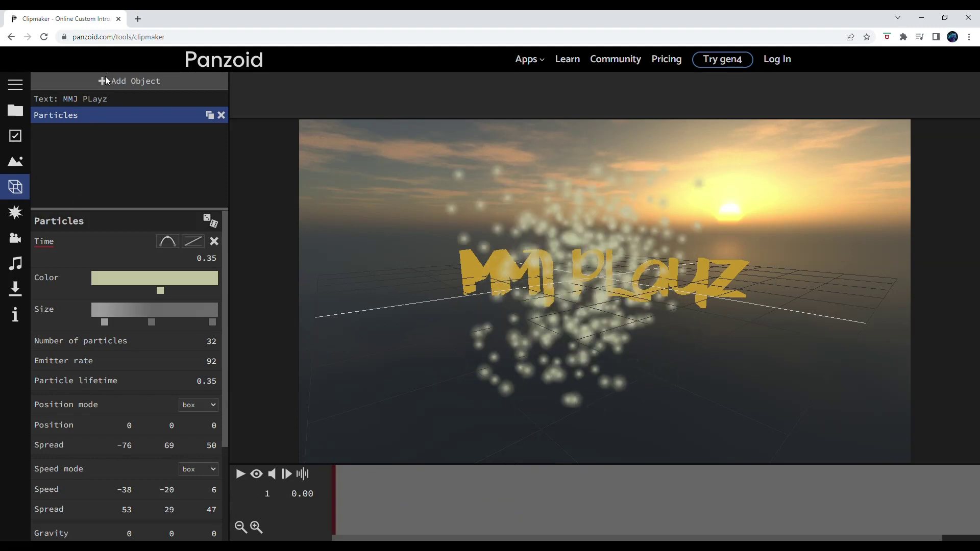
Step: Add a 0.132 camera shake at speed 11.25, reposition the camera and use the current view
left_click(15, 238)
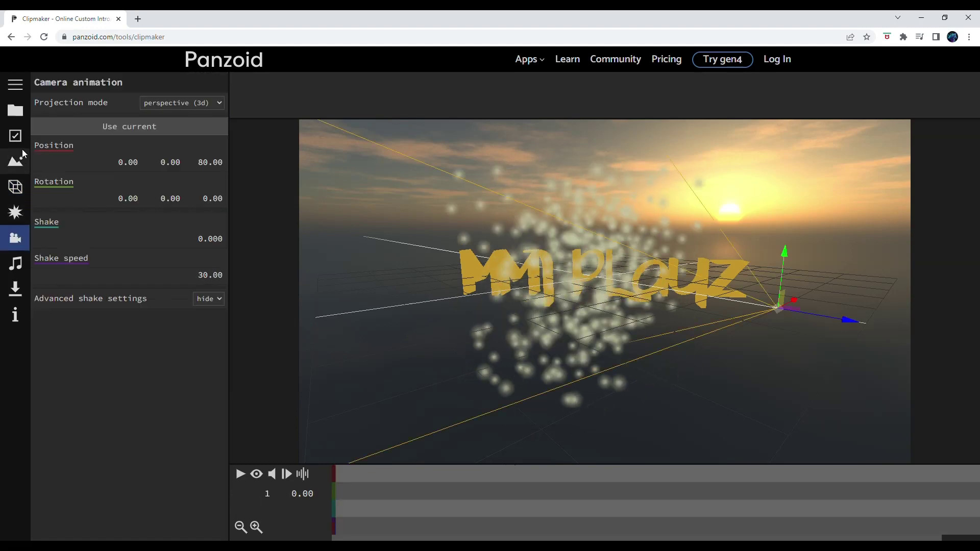
left_click_drag(203, 245, 904, 269)
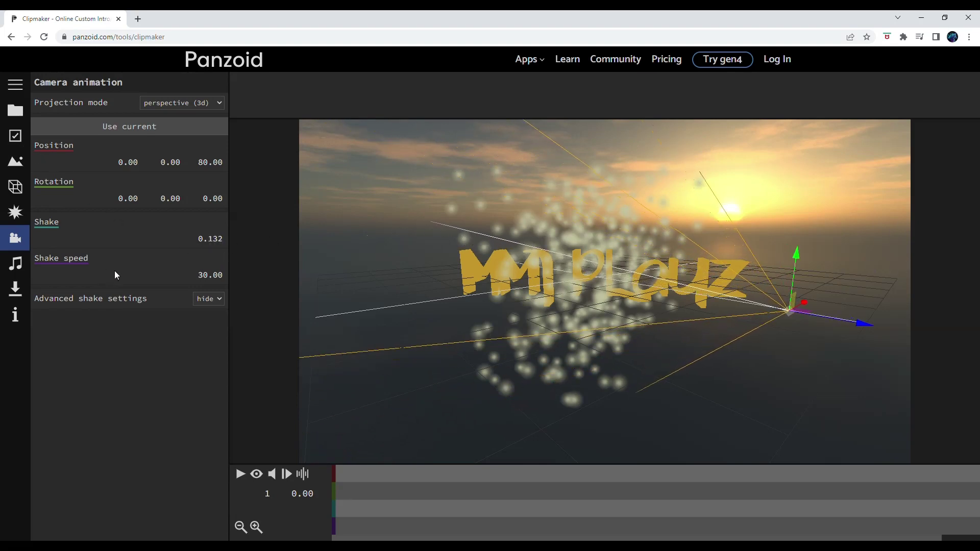
left_click_drag(226, 278, 46, 271)
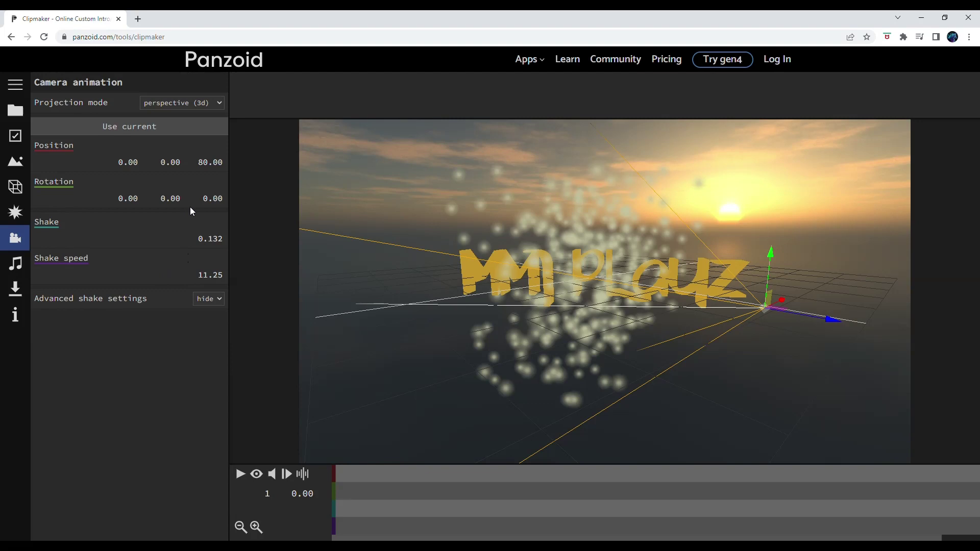
left_click_drag(131, 163, 342, 184)
left_click_drag(136, 206, 195, 208)
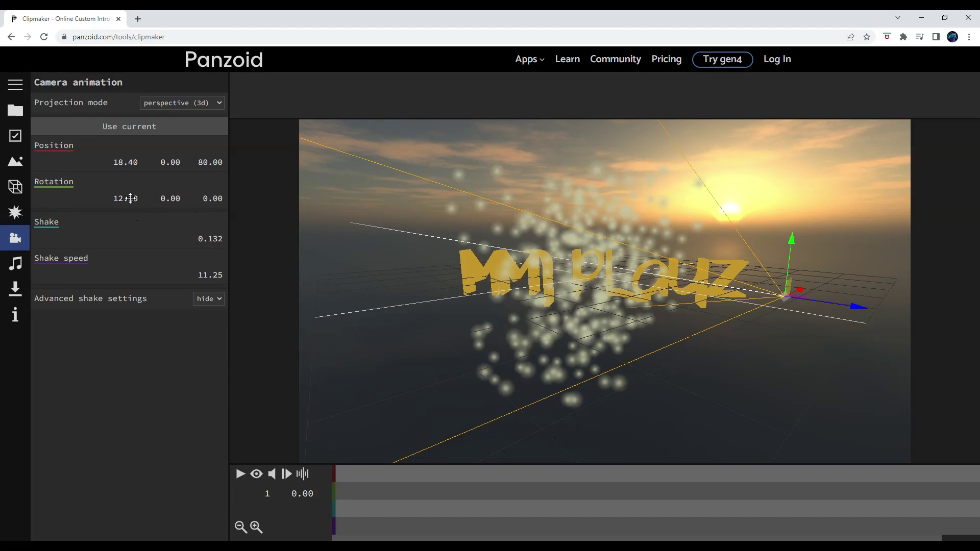
left_click(95, 127)
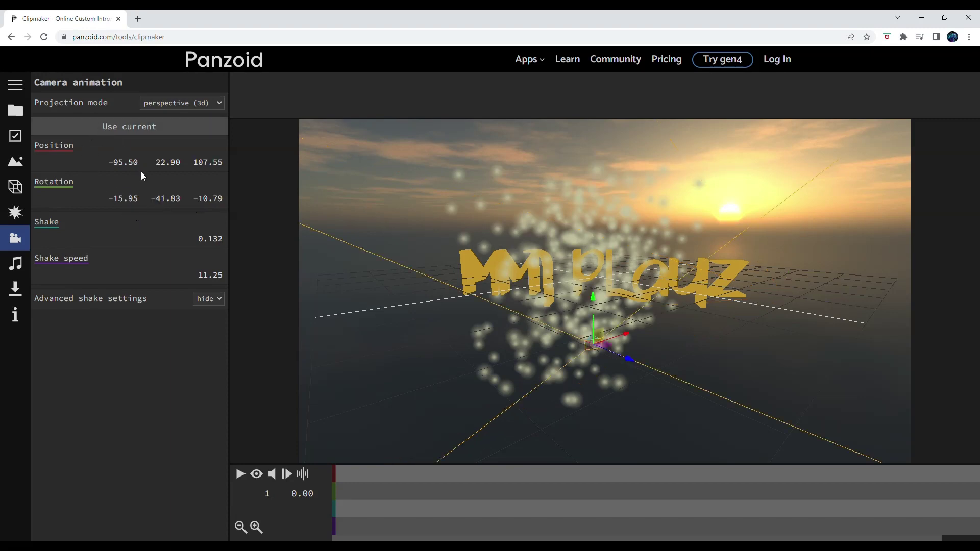
Step: Preview through the camera, refine the shake to 0.088 at speed 3.80, and replay
left_click(257, 474)
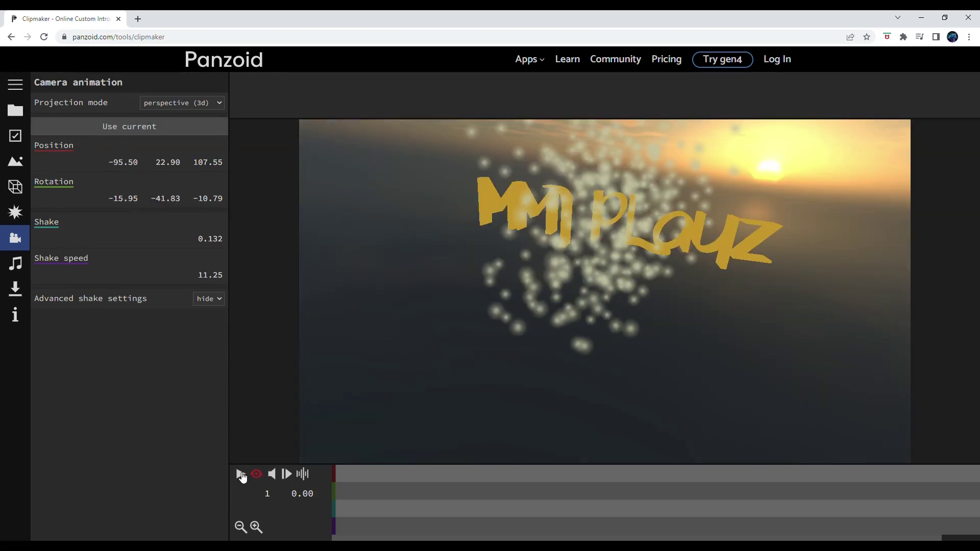
left_click(240, 474)
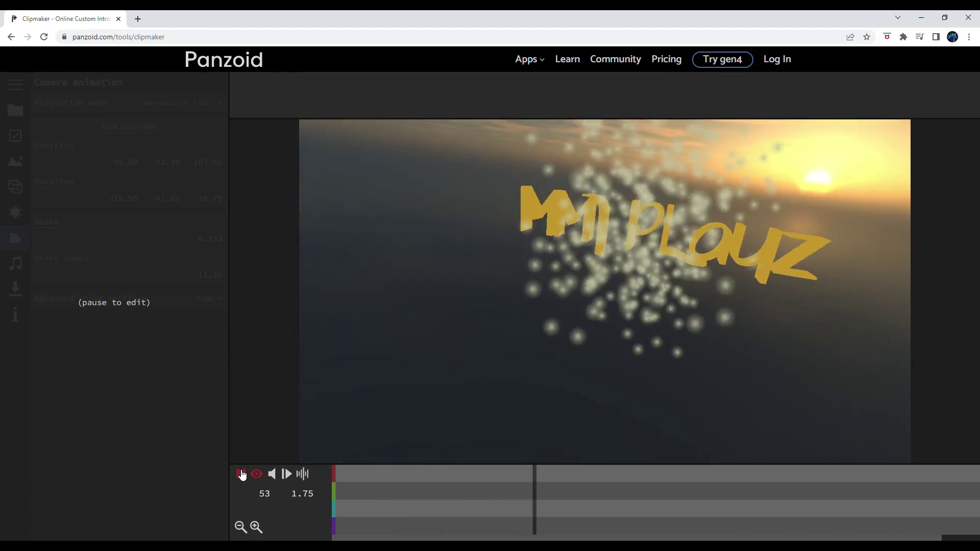
left_click(242, 474)
left_click(256, 474)
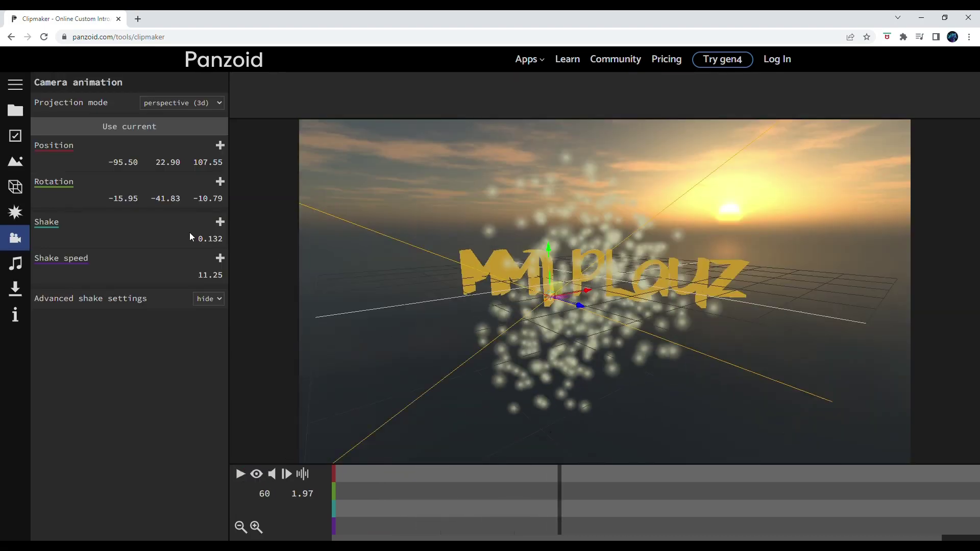
left_click_drag(191, 237, 87, 259)
left_click_drag(210, 279, 251, 302)
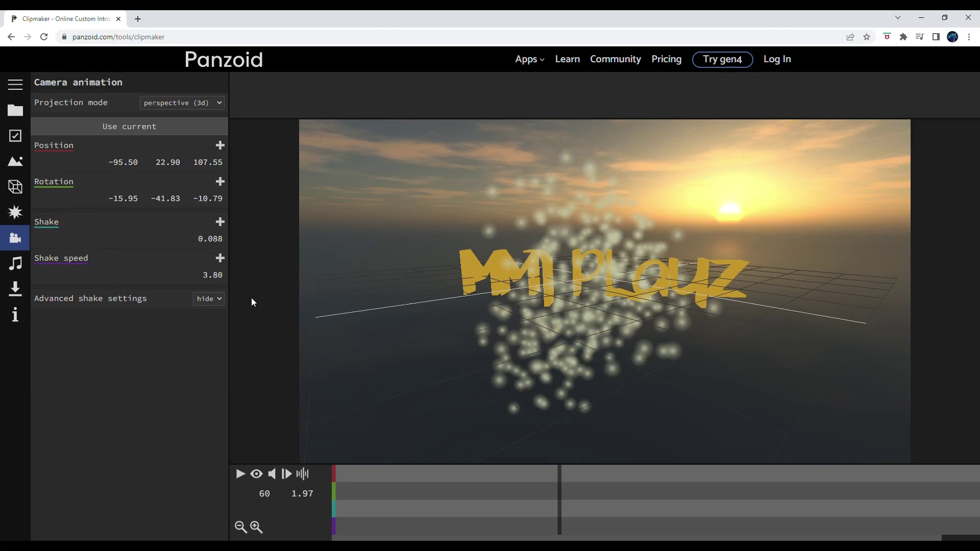
left_click(240, 474)
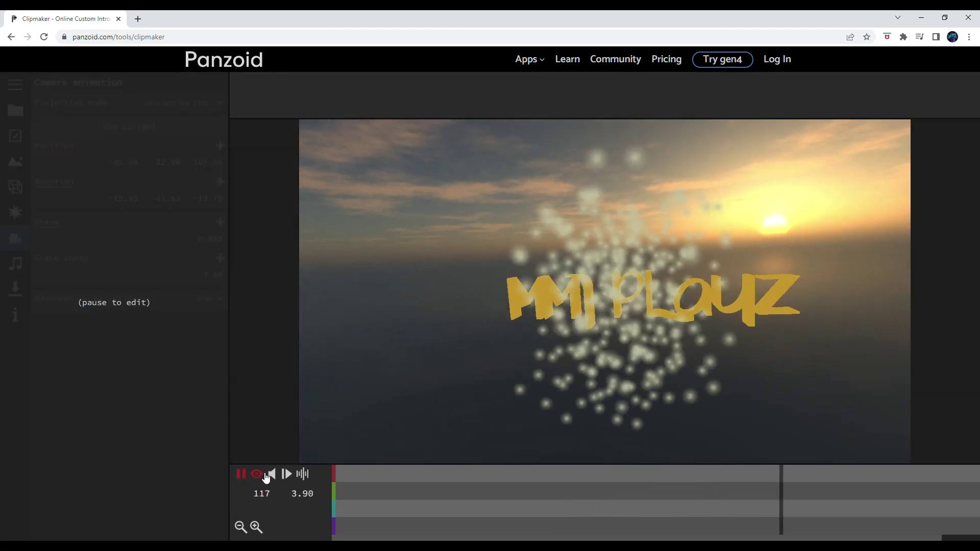
left_click(257, 474)
left_click(240, 475)
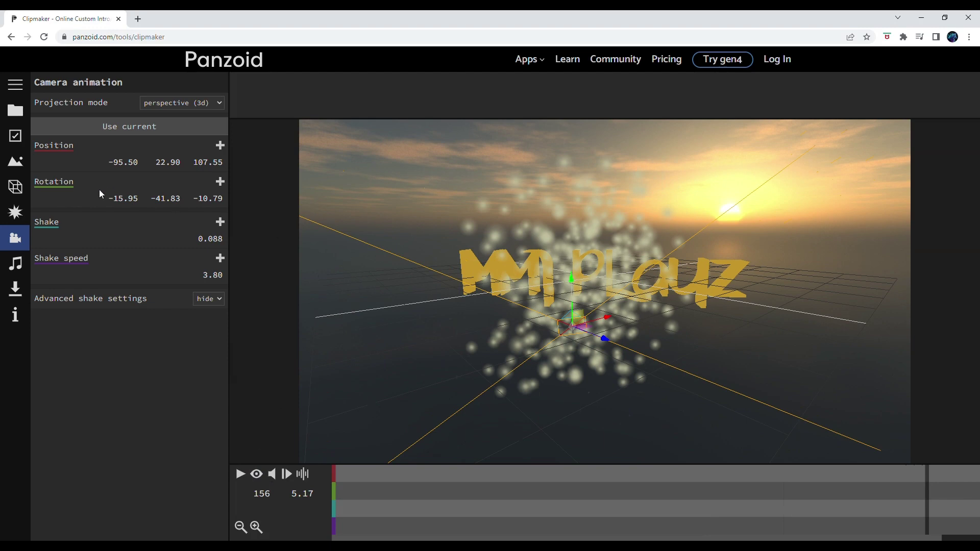
Step: Add a white Box shape to the scene alongside the text and particles
left_click(16, 187)
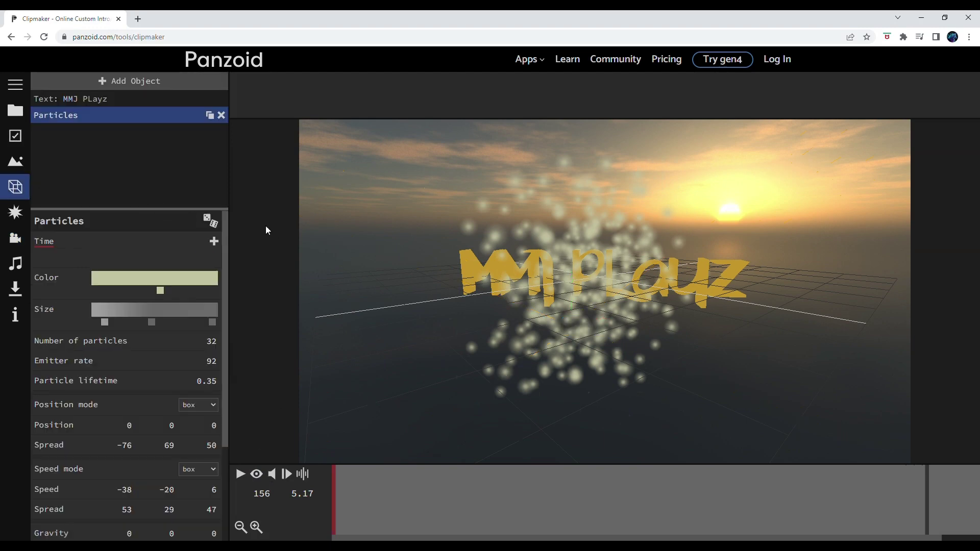
left_click_drag(266, 230, 344, 193)
left_click(132, 83)
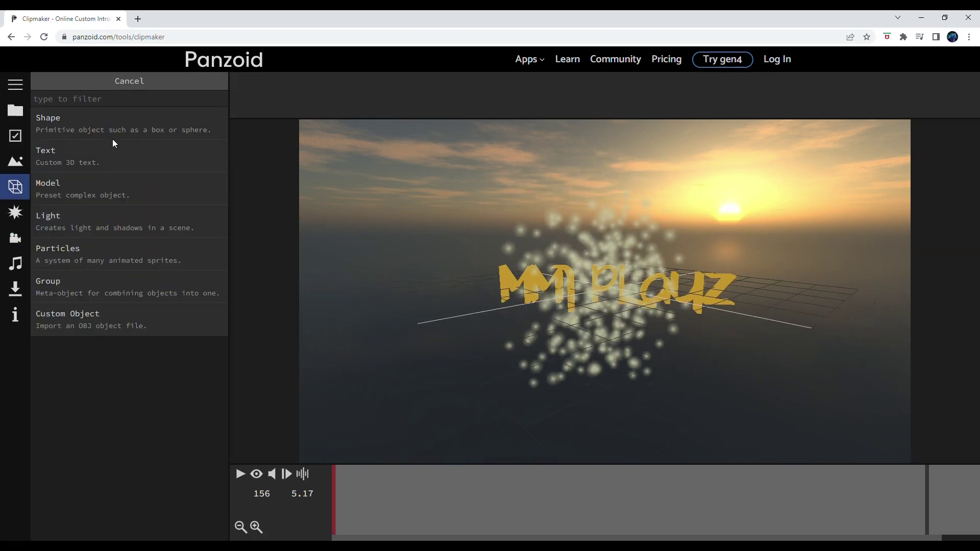
left_click(83, 120)
left_click(94, 118)
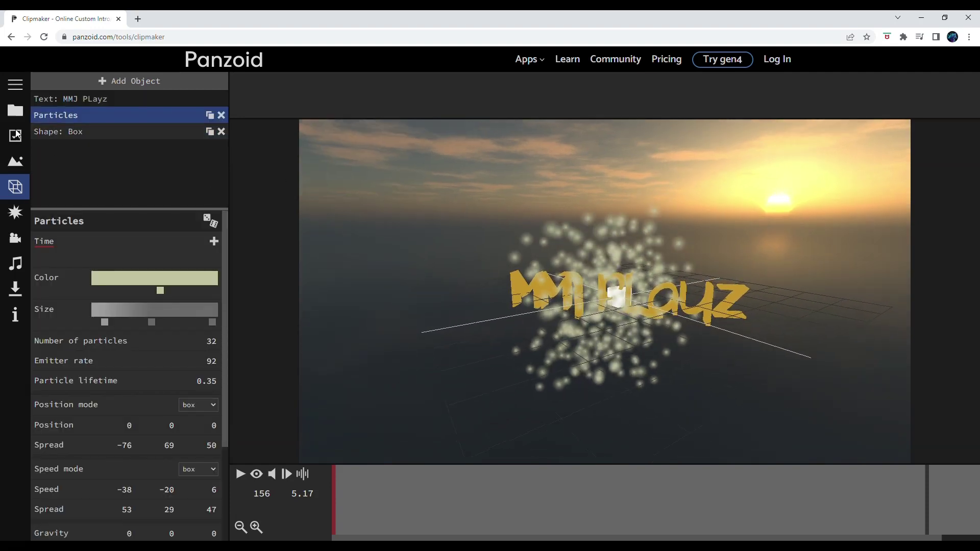
Step: Raise the box above the MMJ PLayz text and scale it to 1.812 × 2.847 × 2.471
left_click(90, 131)
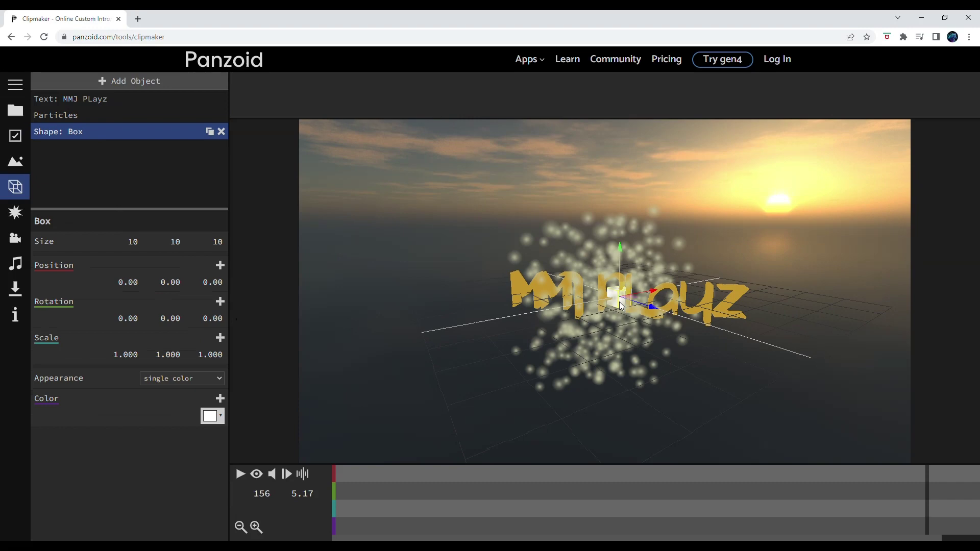
left_click_drag(622, 306, 675, 176)
left_click_drag(664, 286, 439, 299)
left_click_drag(179, 359, 470, 328)
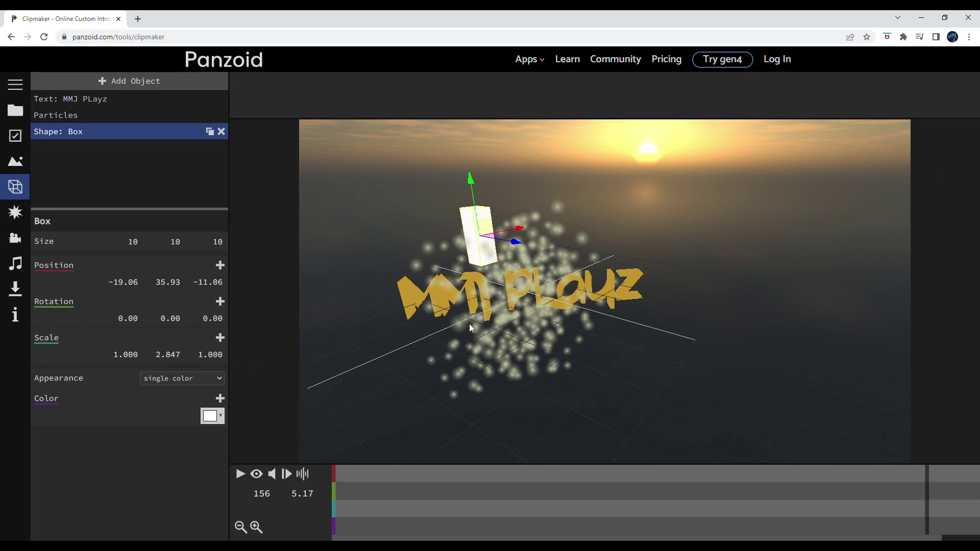
left_click_drag(149, 361, 780, 305)
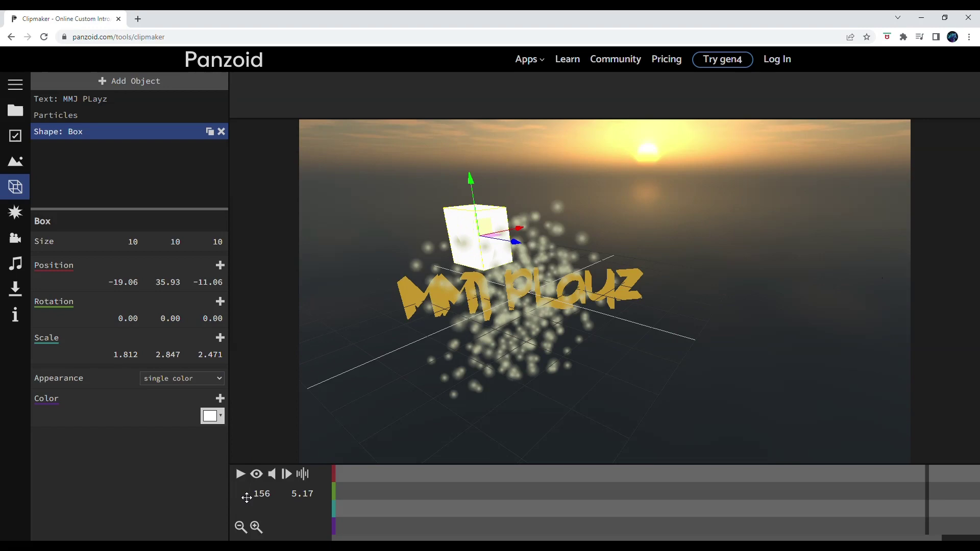
left_click(256, 474)
left_click(240, 474)
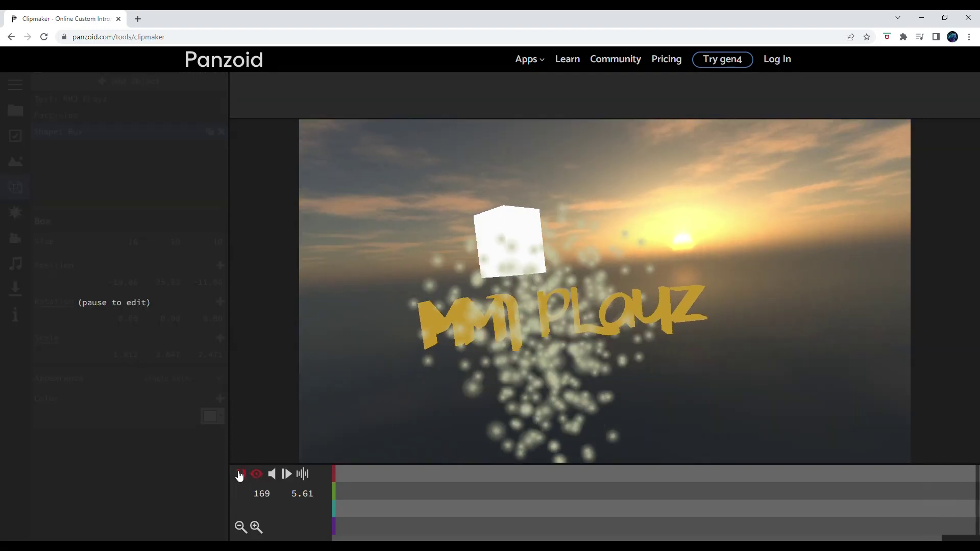
left_click(240, 474)
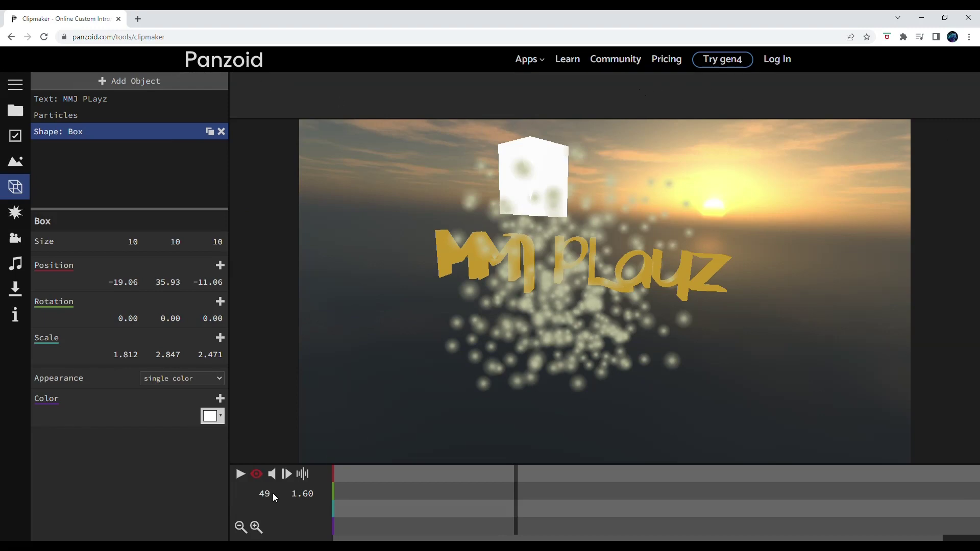
key("space")
left_click(240, 474)
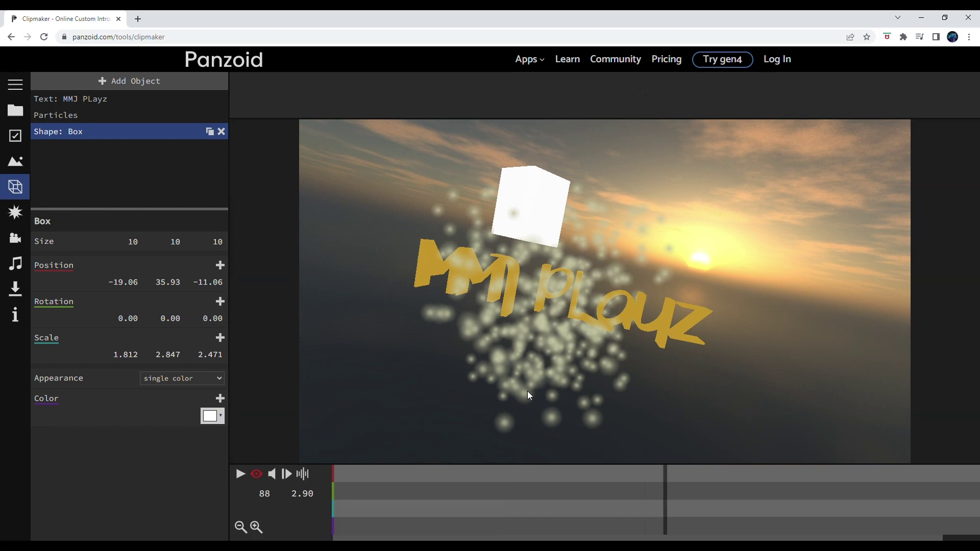